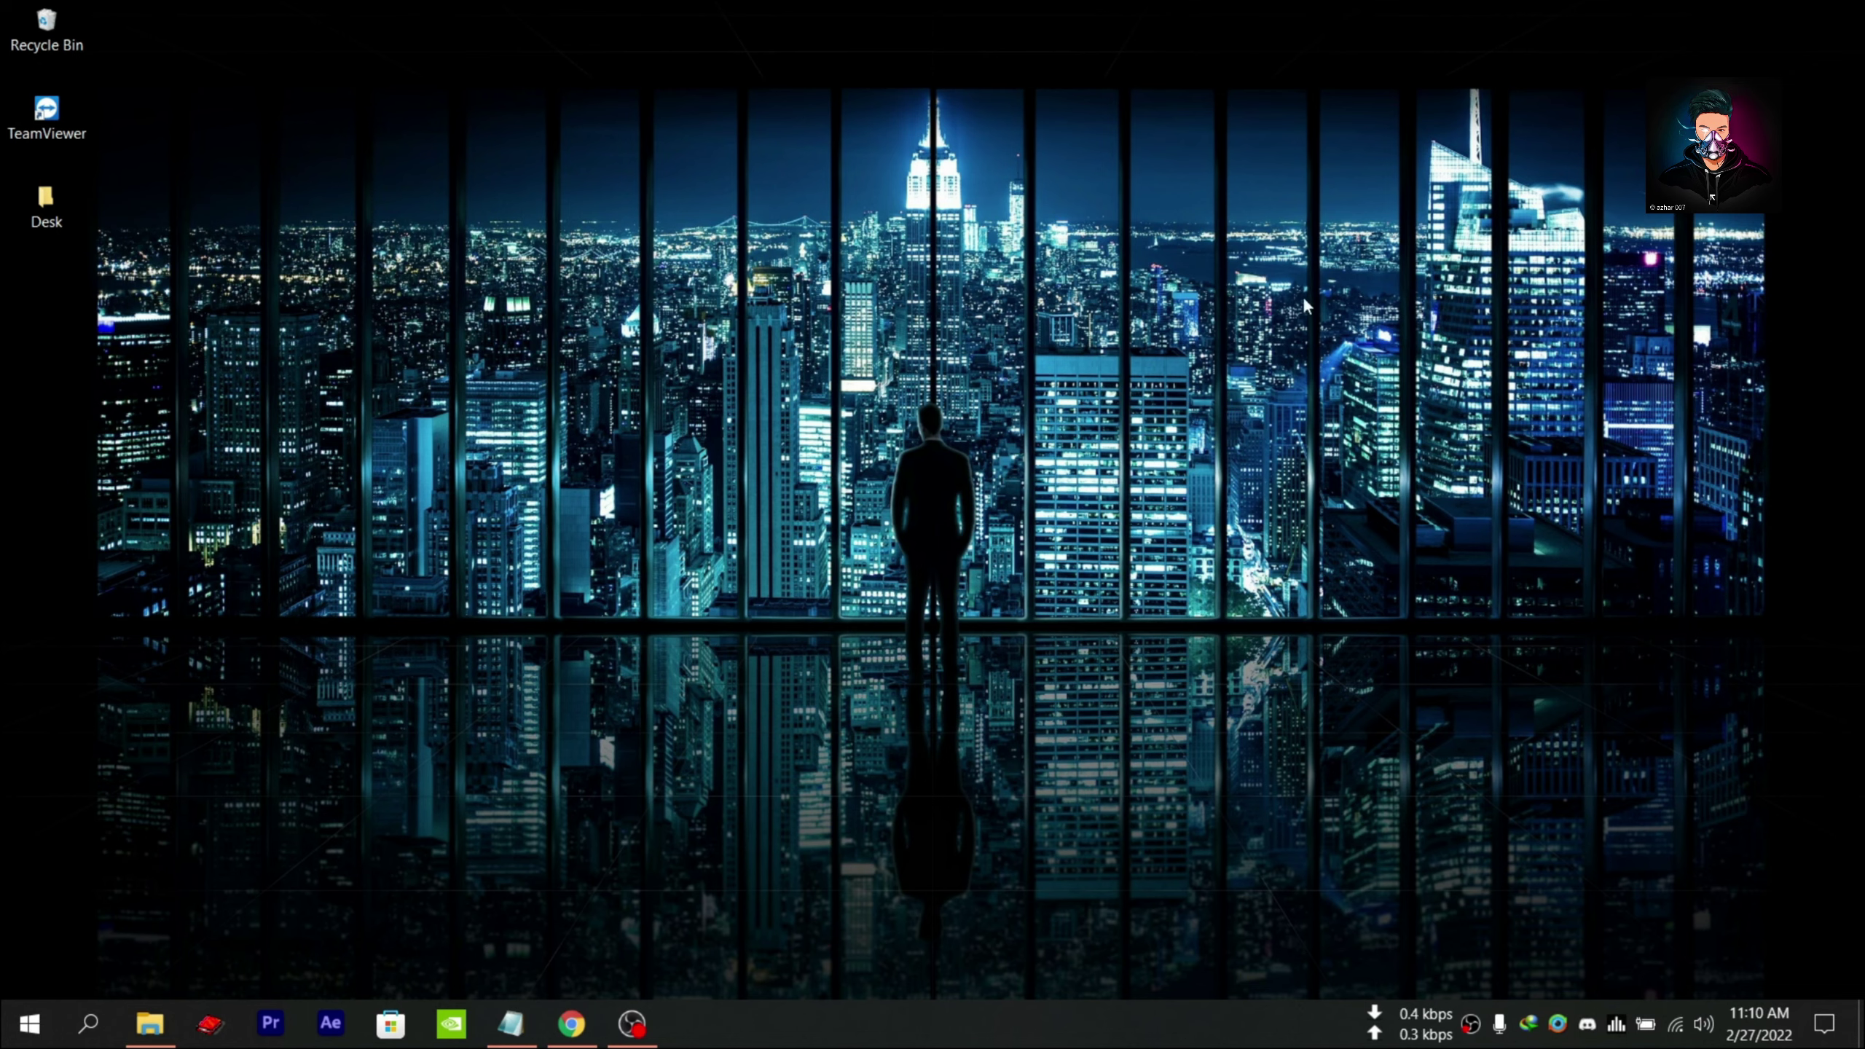
# Switch to Chrome, close the Windows 10 download page, and search the web for "windows 10 iso file download" in a new tab.
pyautogui.click(571, 1023)
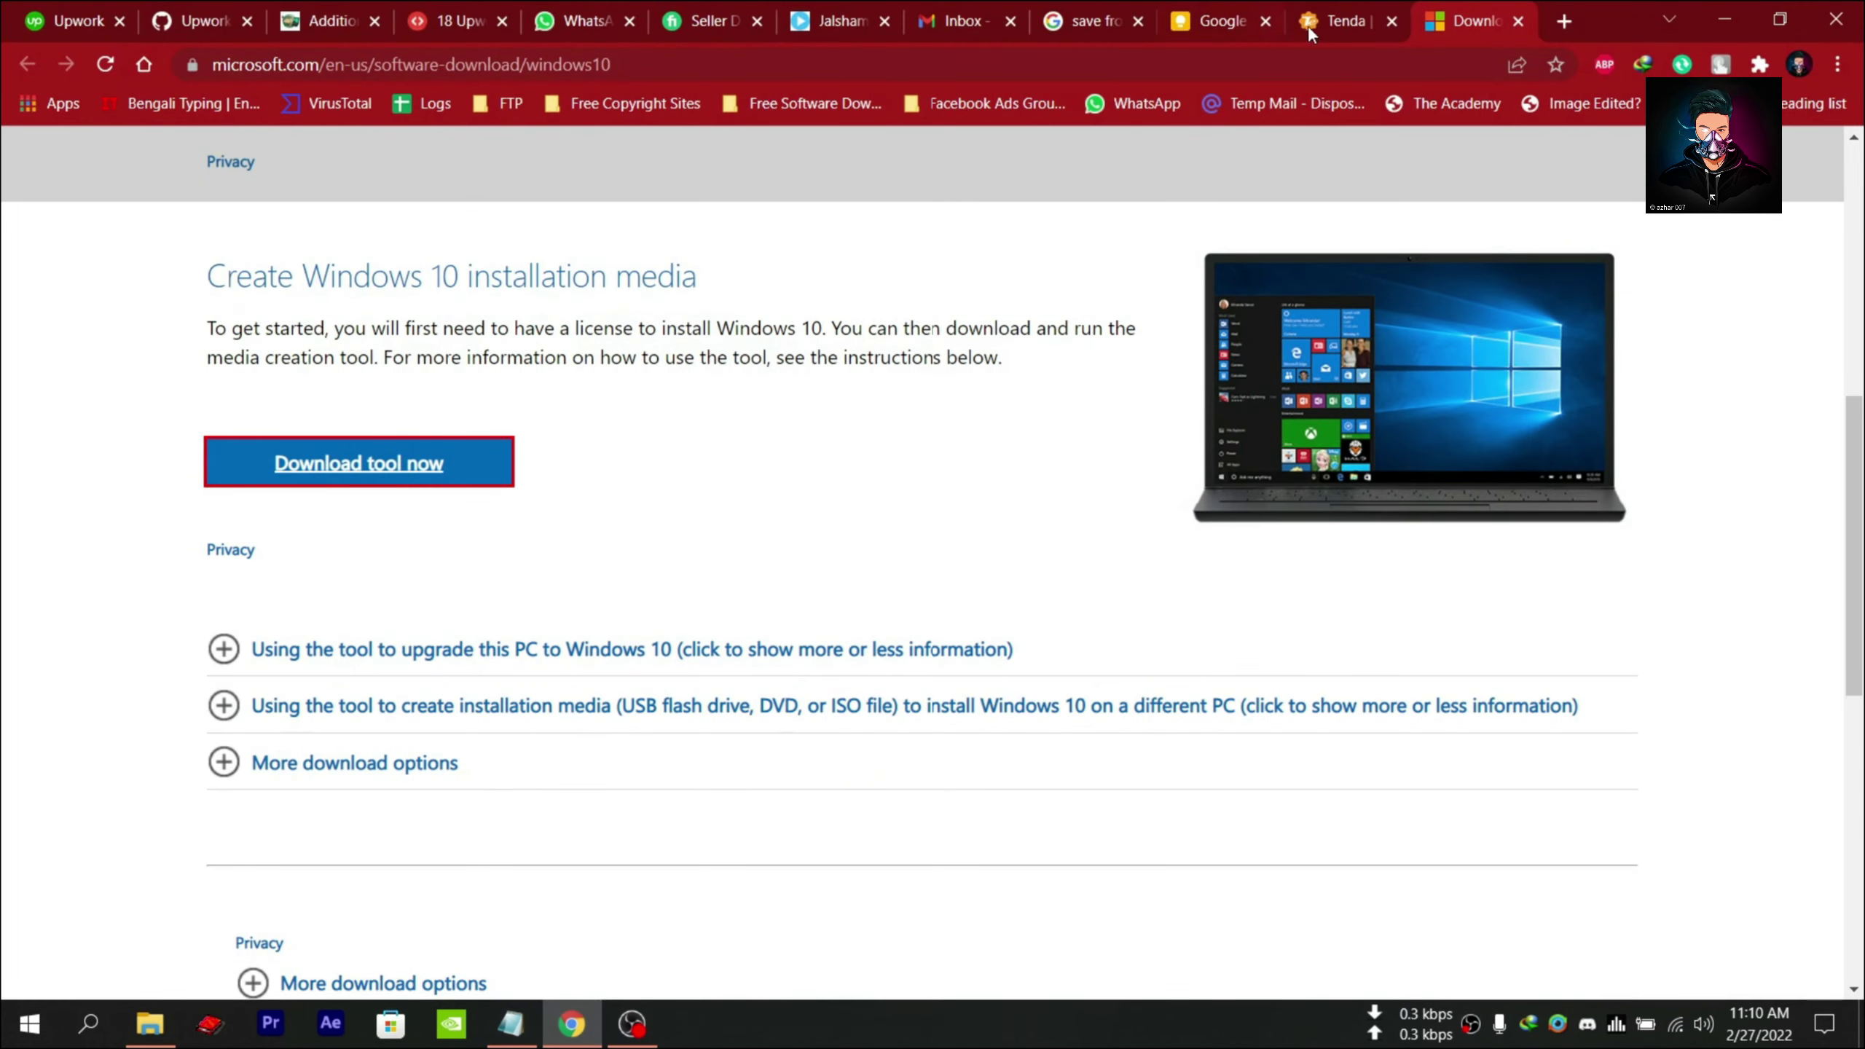
pyautogui.click(1518, 20)
pyautogui.click(1557, 23)
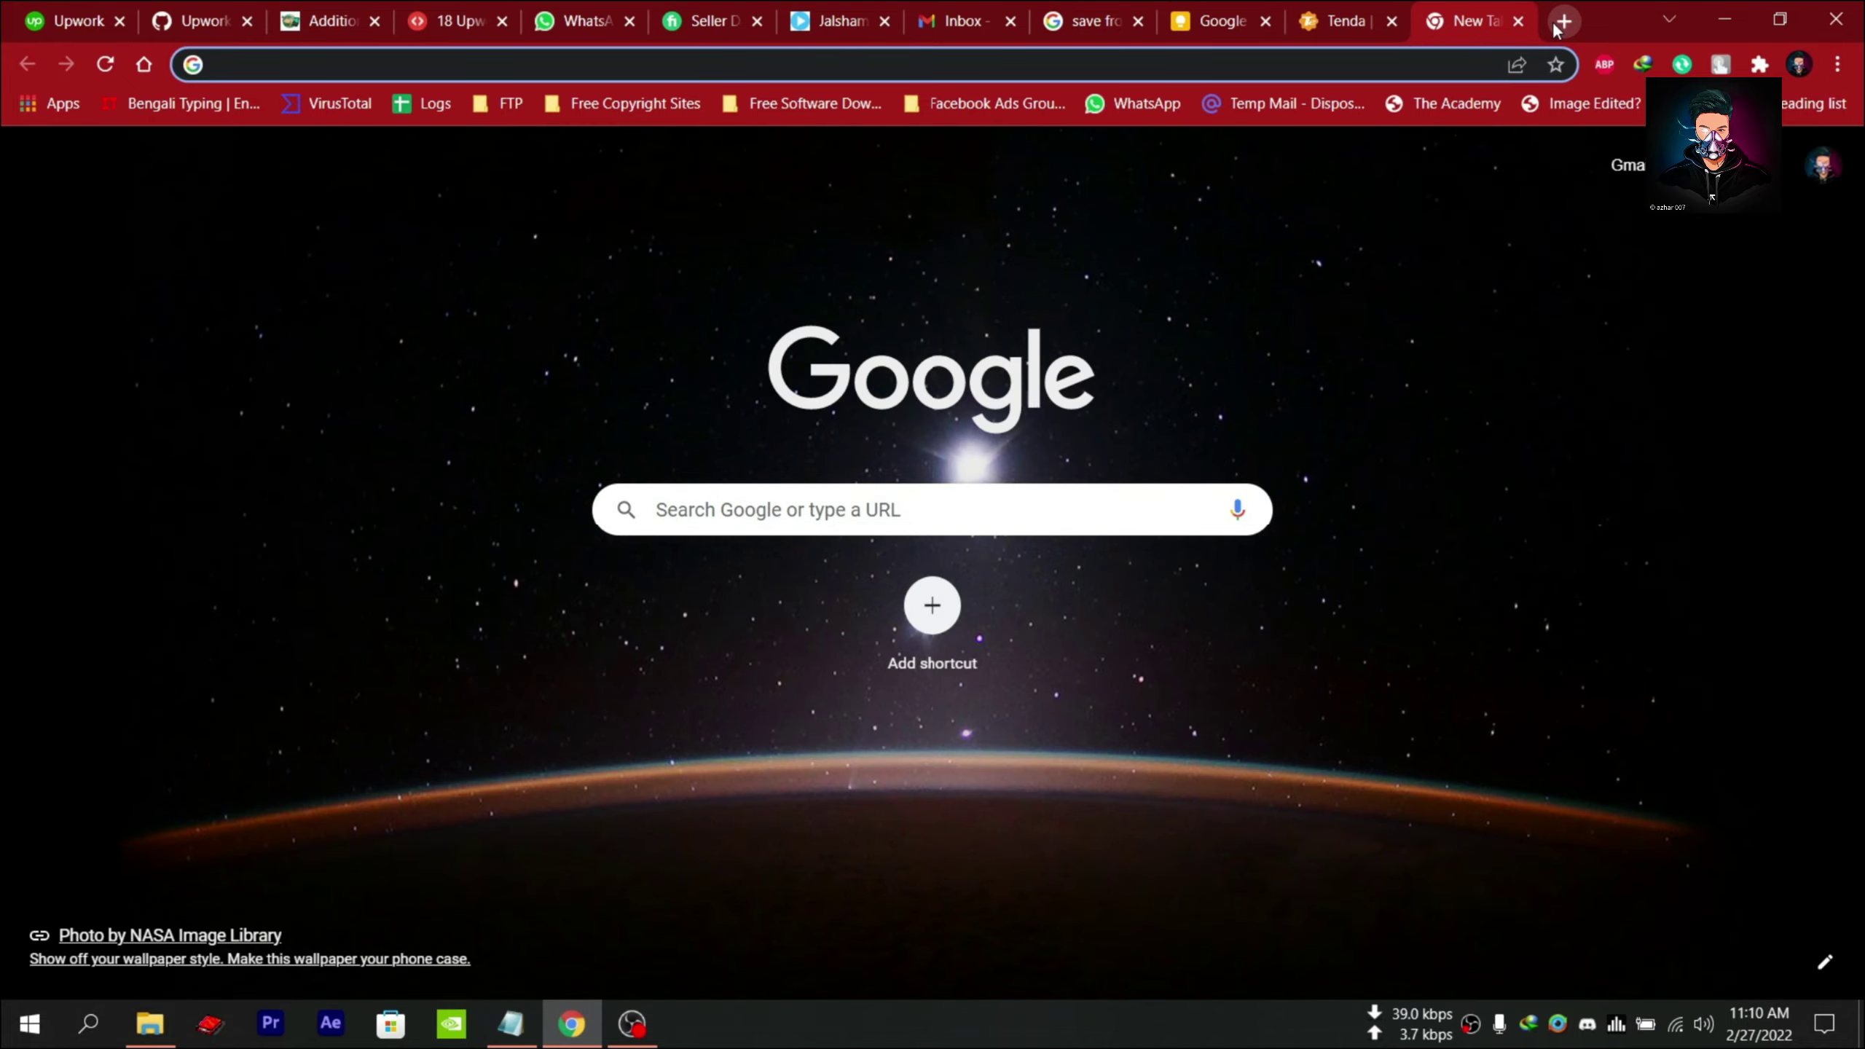
pyautogui.write('windows')
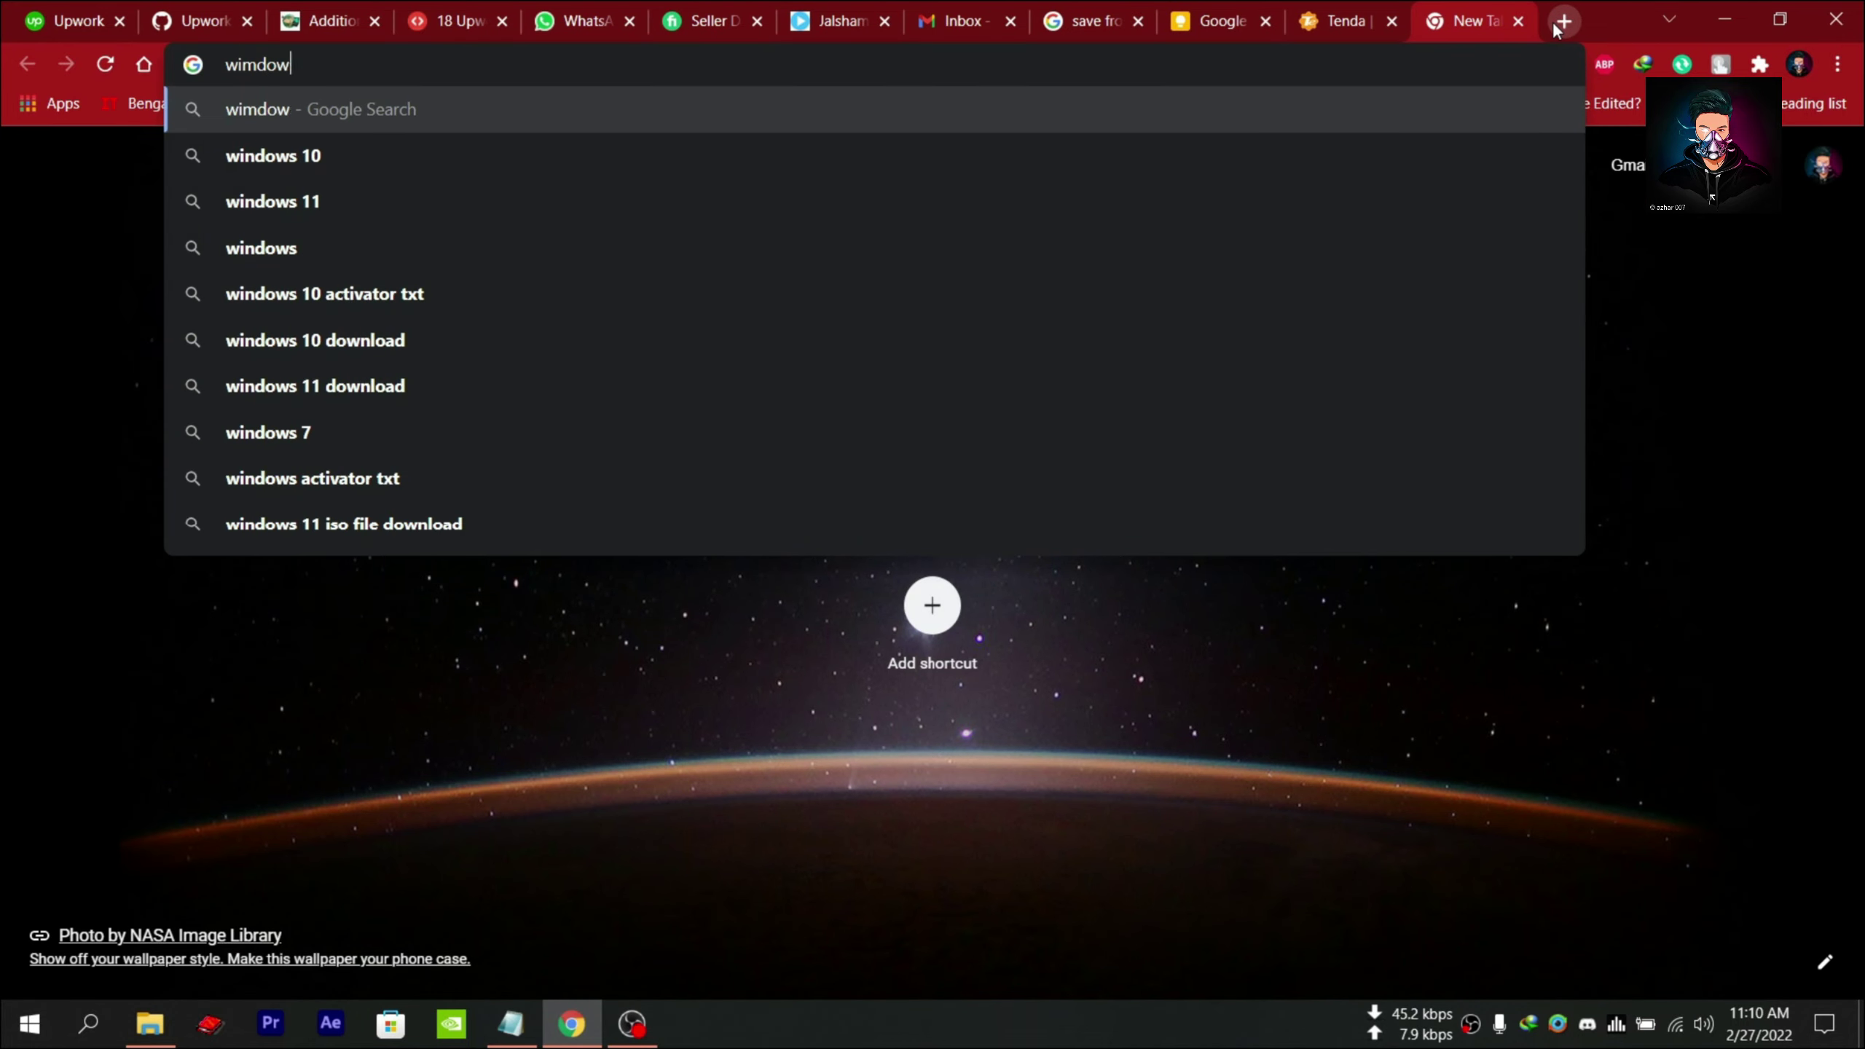
pyautogui.press('BackSpace')
pyautogui.press('BackSpace')
pyautogui.press('BackSpace')
pyautogui.press('BackSpace')
pyautogui.press('BackSpace')
pyautogui.write('ndows')
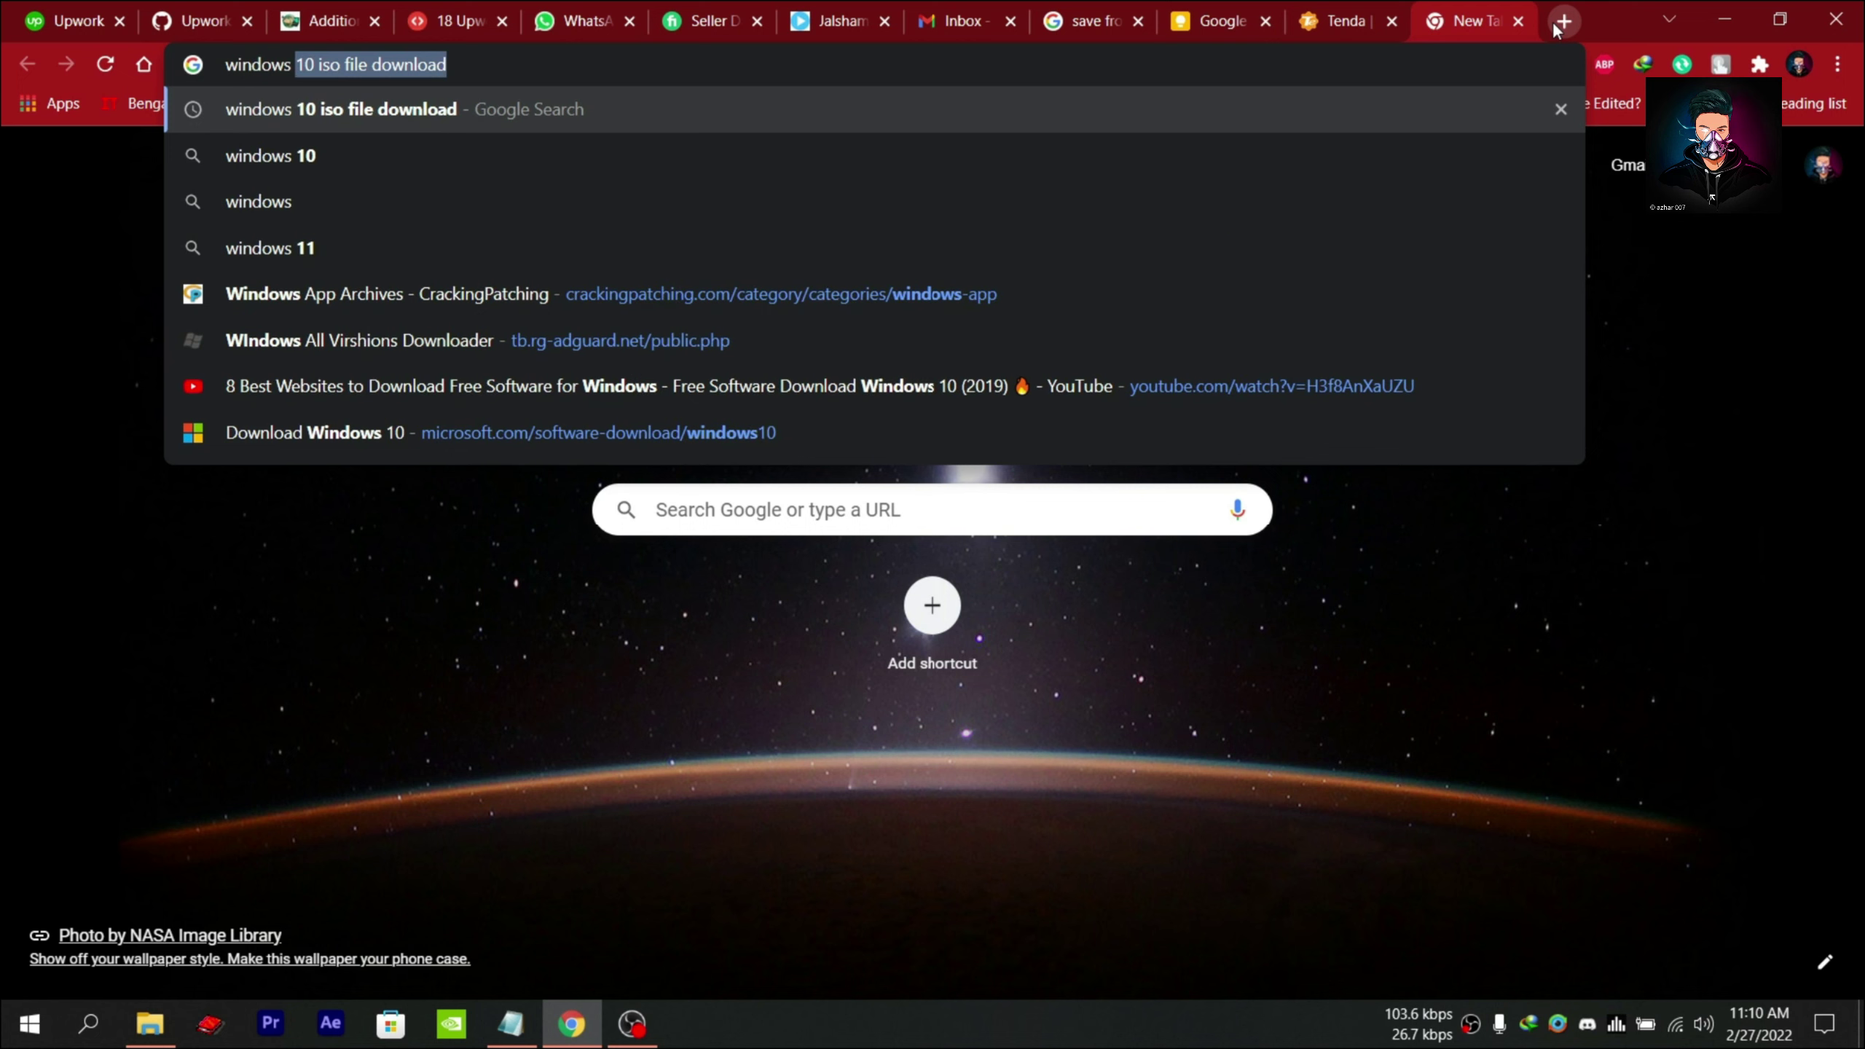
pyautogui.press('Return')
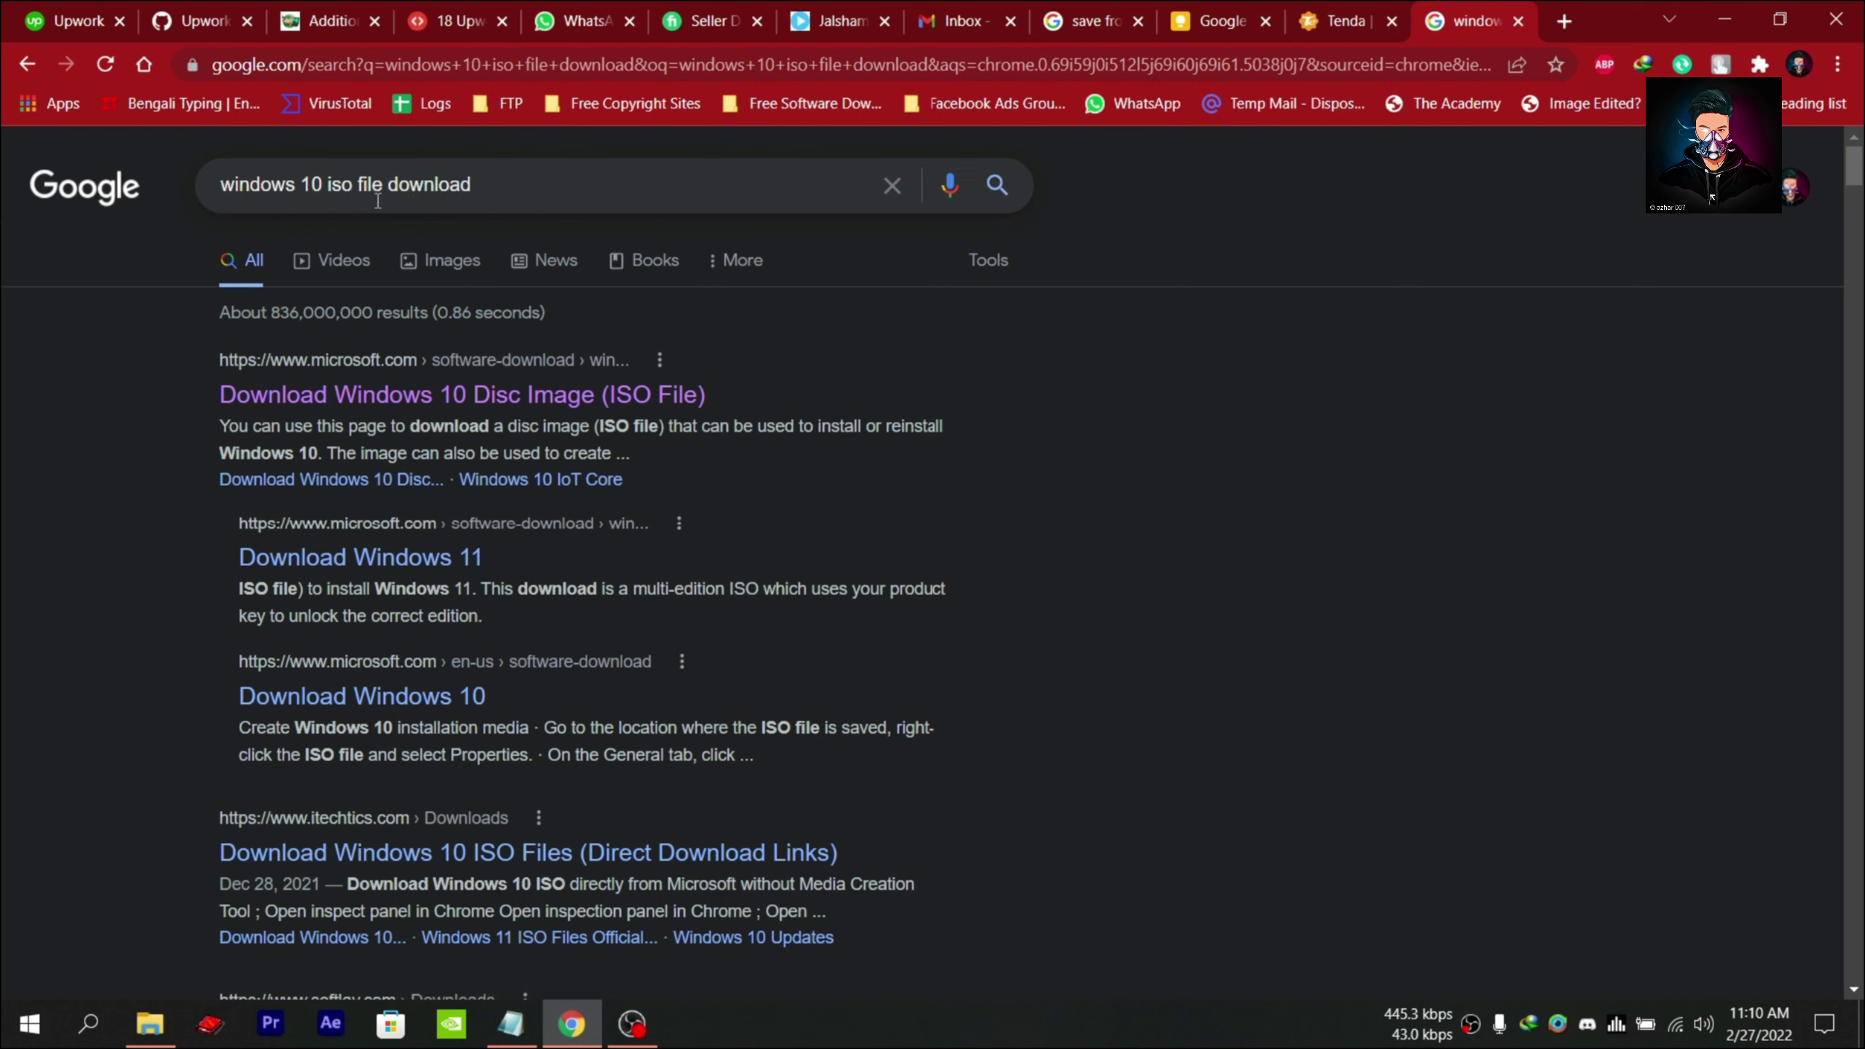
pyautogui.press('super+plus')
pyautogui.click(998, 184)
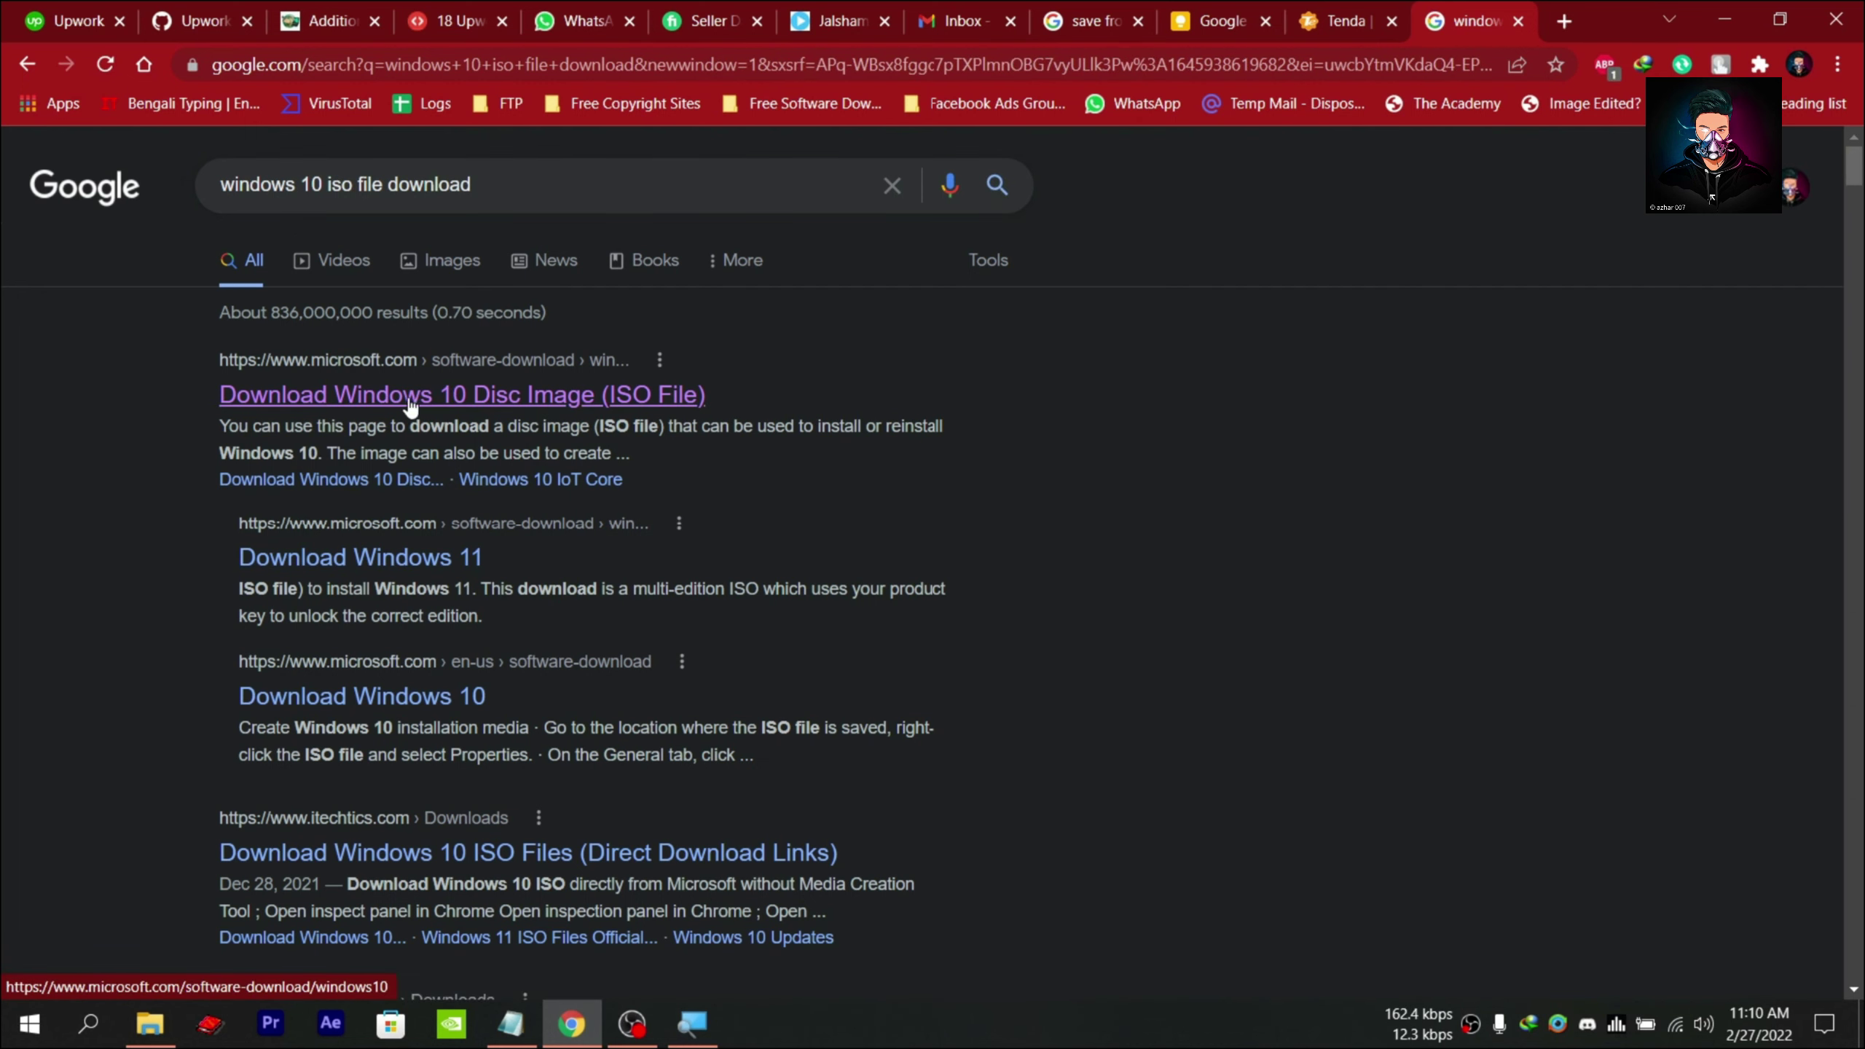
# From Microsoft's Download Windows 10 Disc Image (ISO File) search result, request the media creation tool and skip the duplicate download.
pyautogui.click(478, 406)
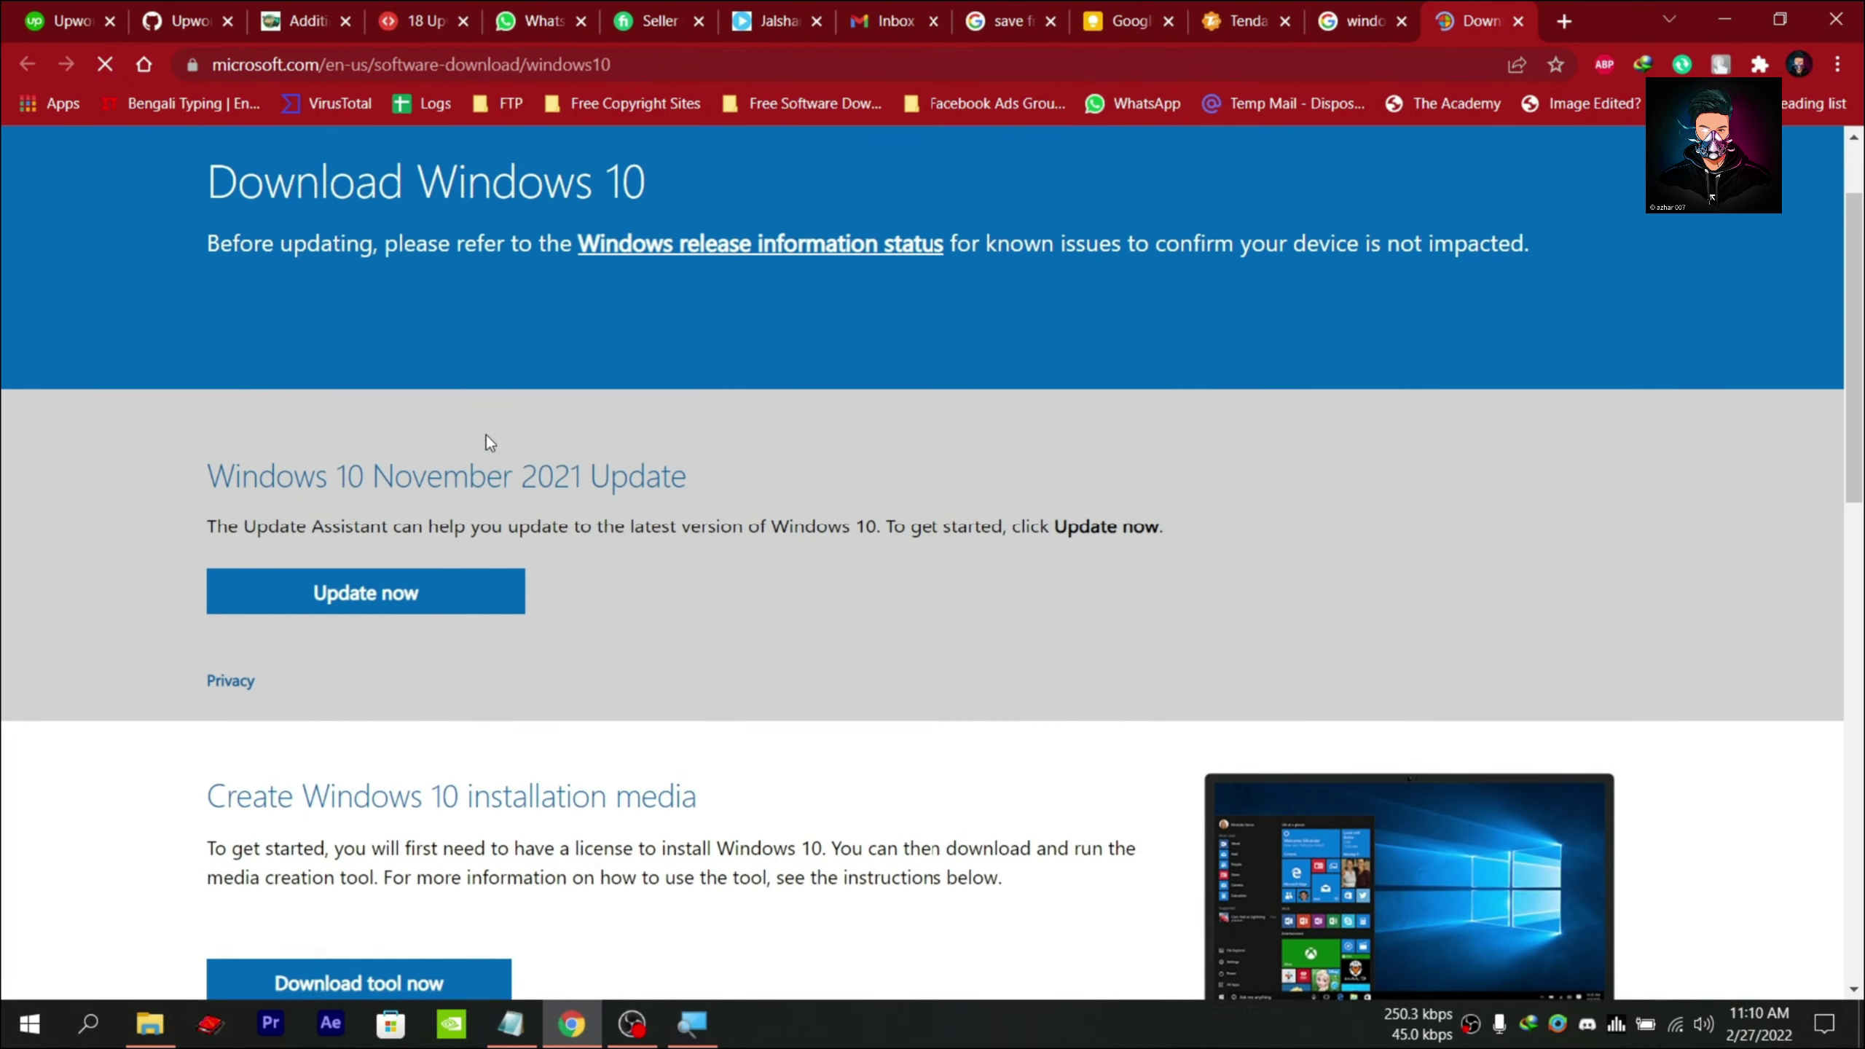
pyautogui.scroll(-3, 481, 441)
pyautogui.scroll(-3, 459, 418)
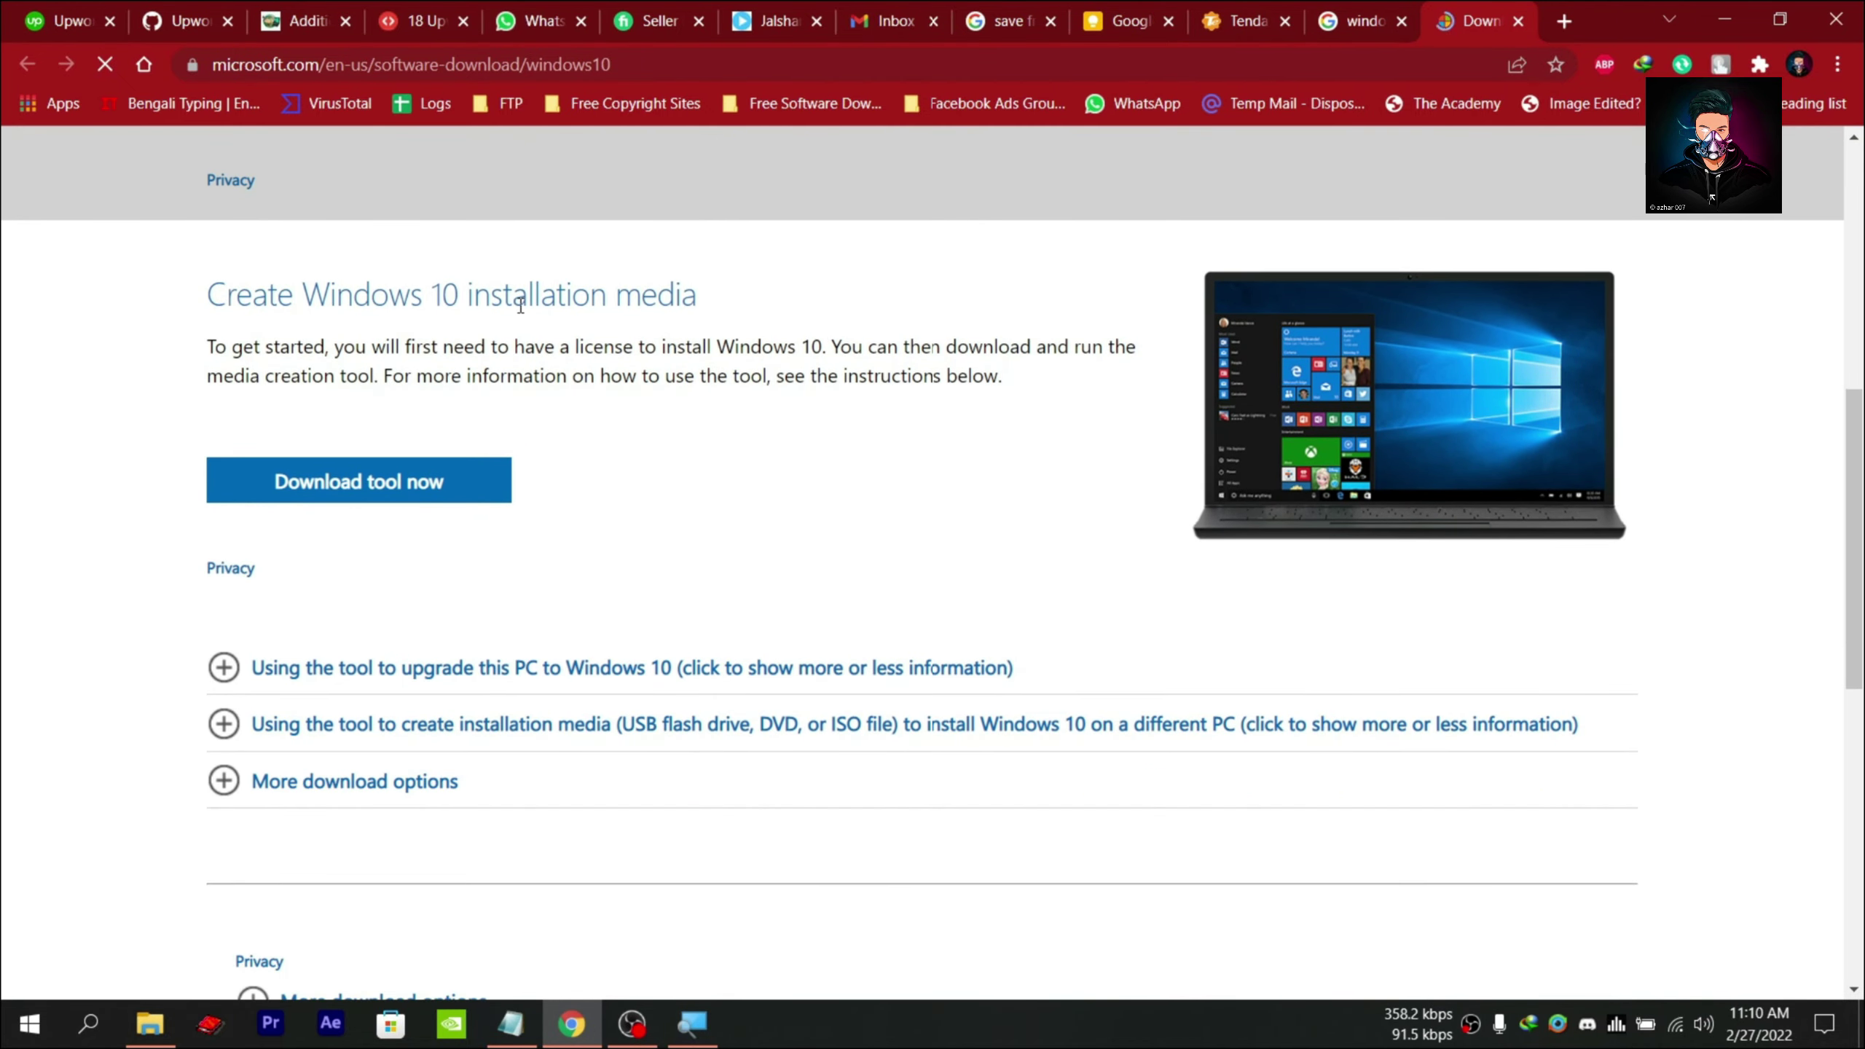
pyautogui.click(443, 485)
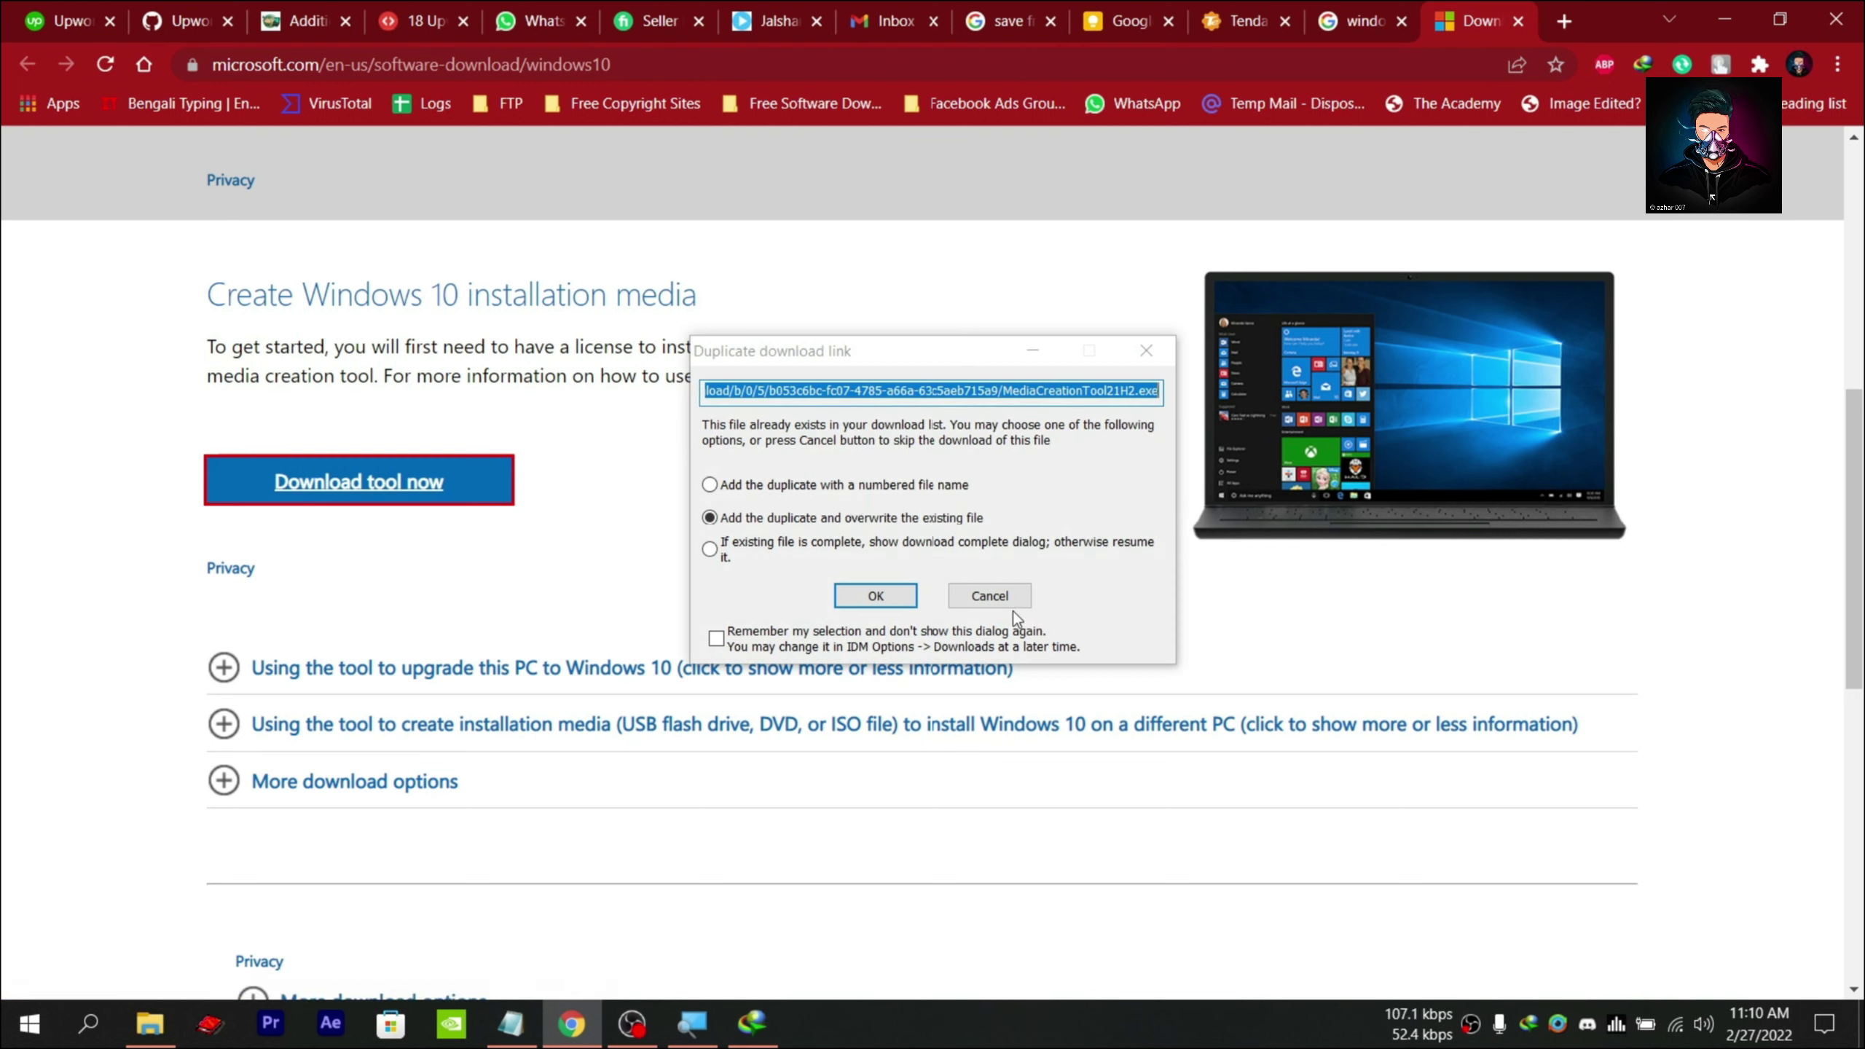
pyautogui.click(1001, 603)
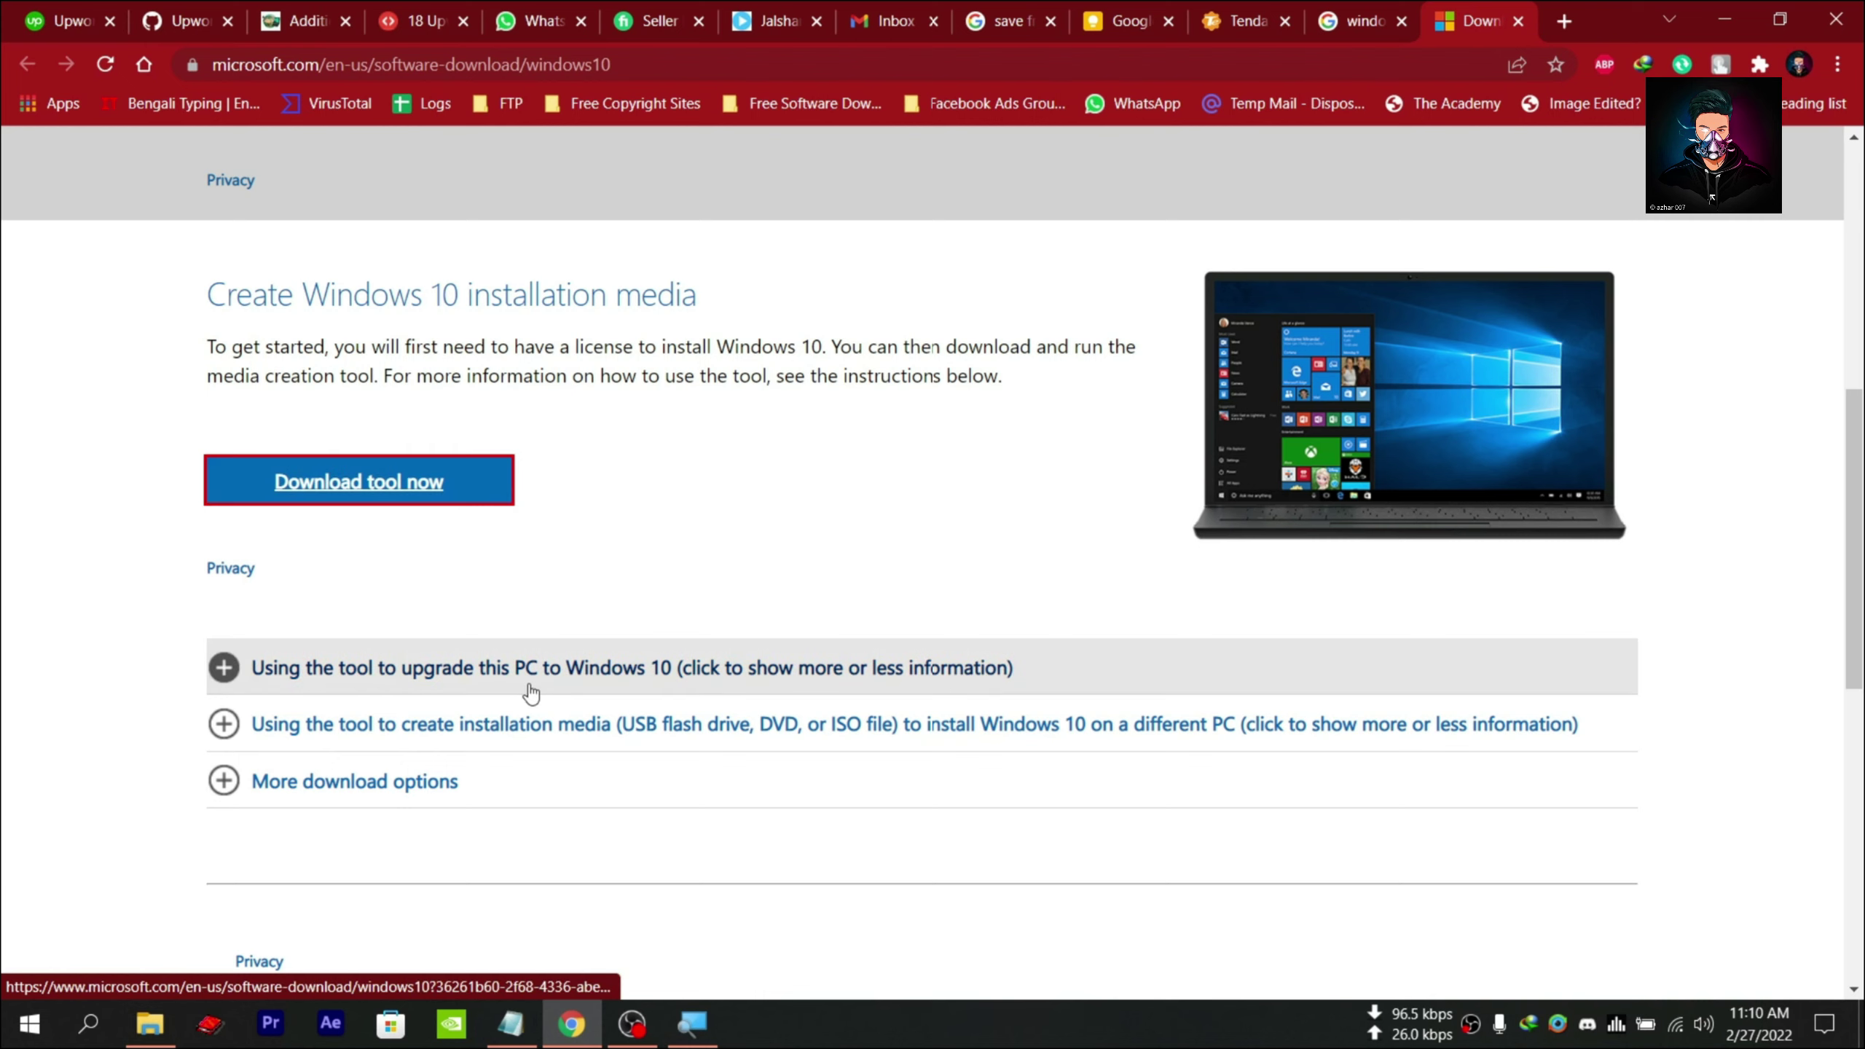
# Switch to File Explorer and run MediaCreationTool21H2.exe from the Programs folder in Downloads.
pyautogui.press('super')
pyautogui.press('super')
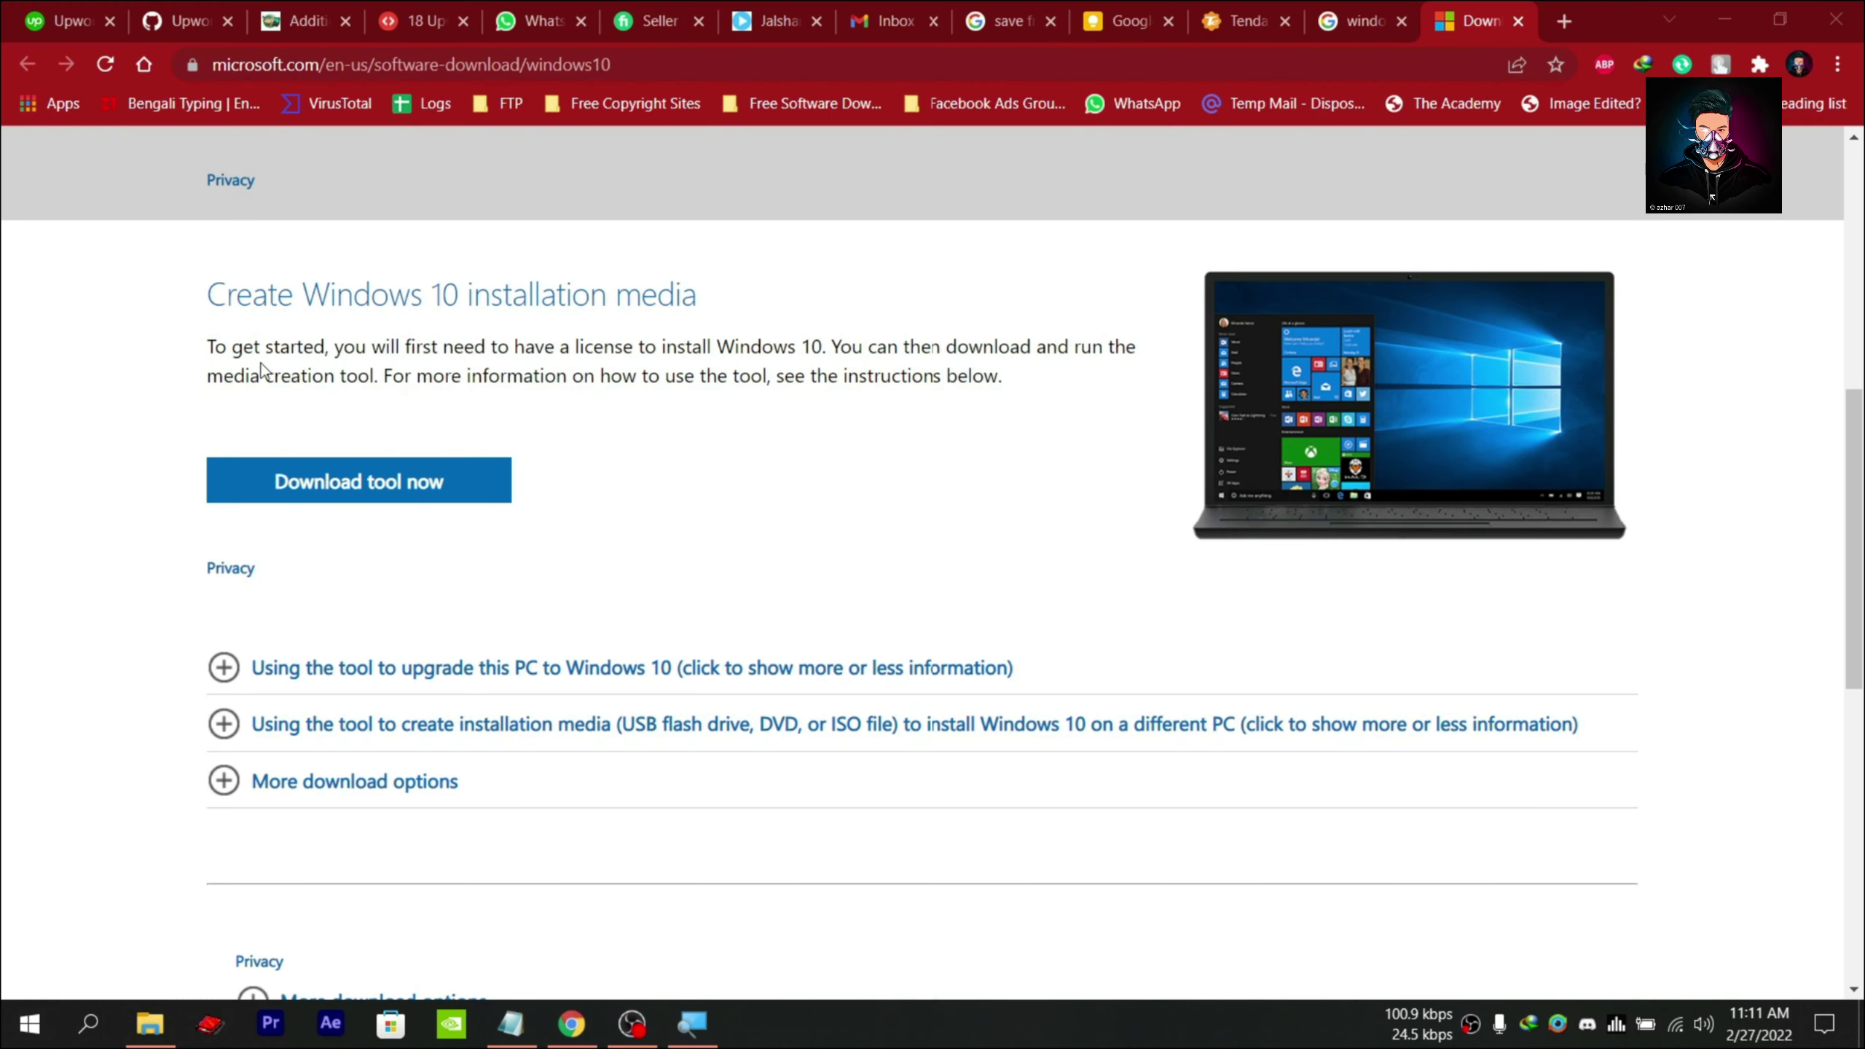
pyautogui.click(150, 1023)
pyautogui.click(148, 310)
pyautogui.doubleClick(280, 276)
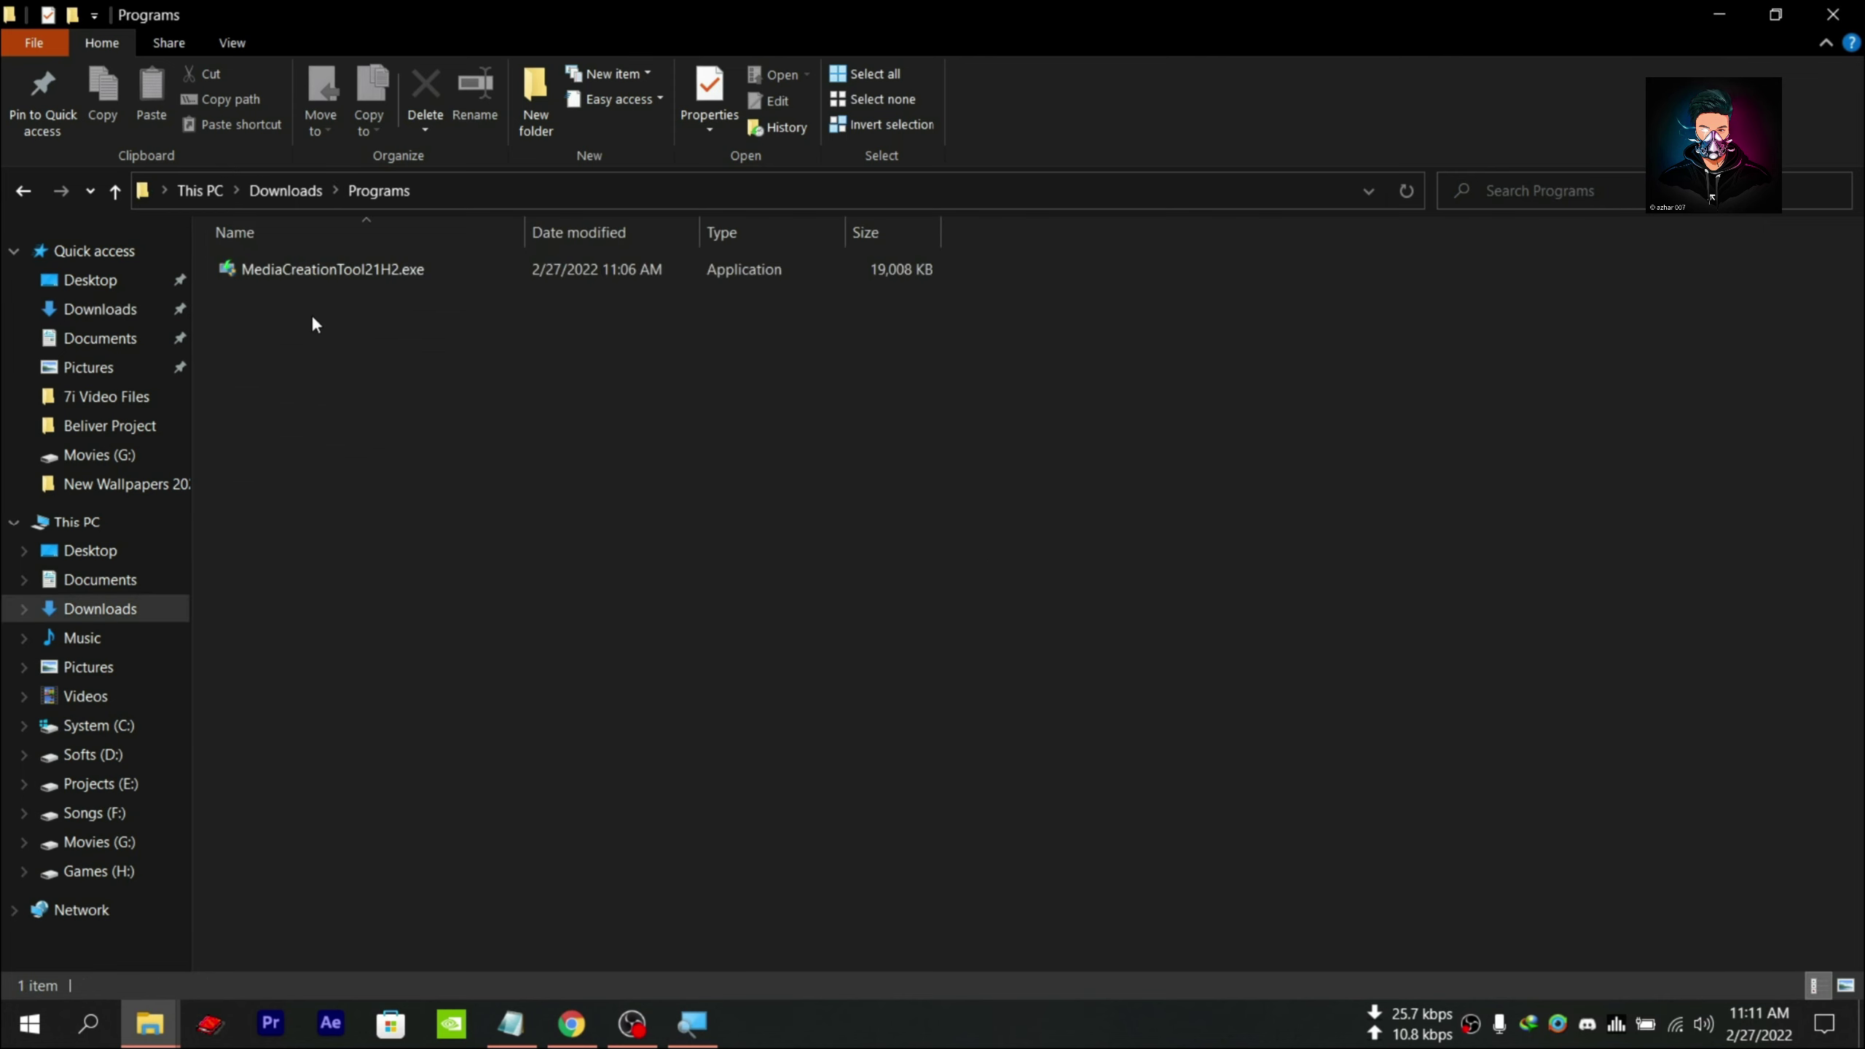
pyautogui.click(351, 271)
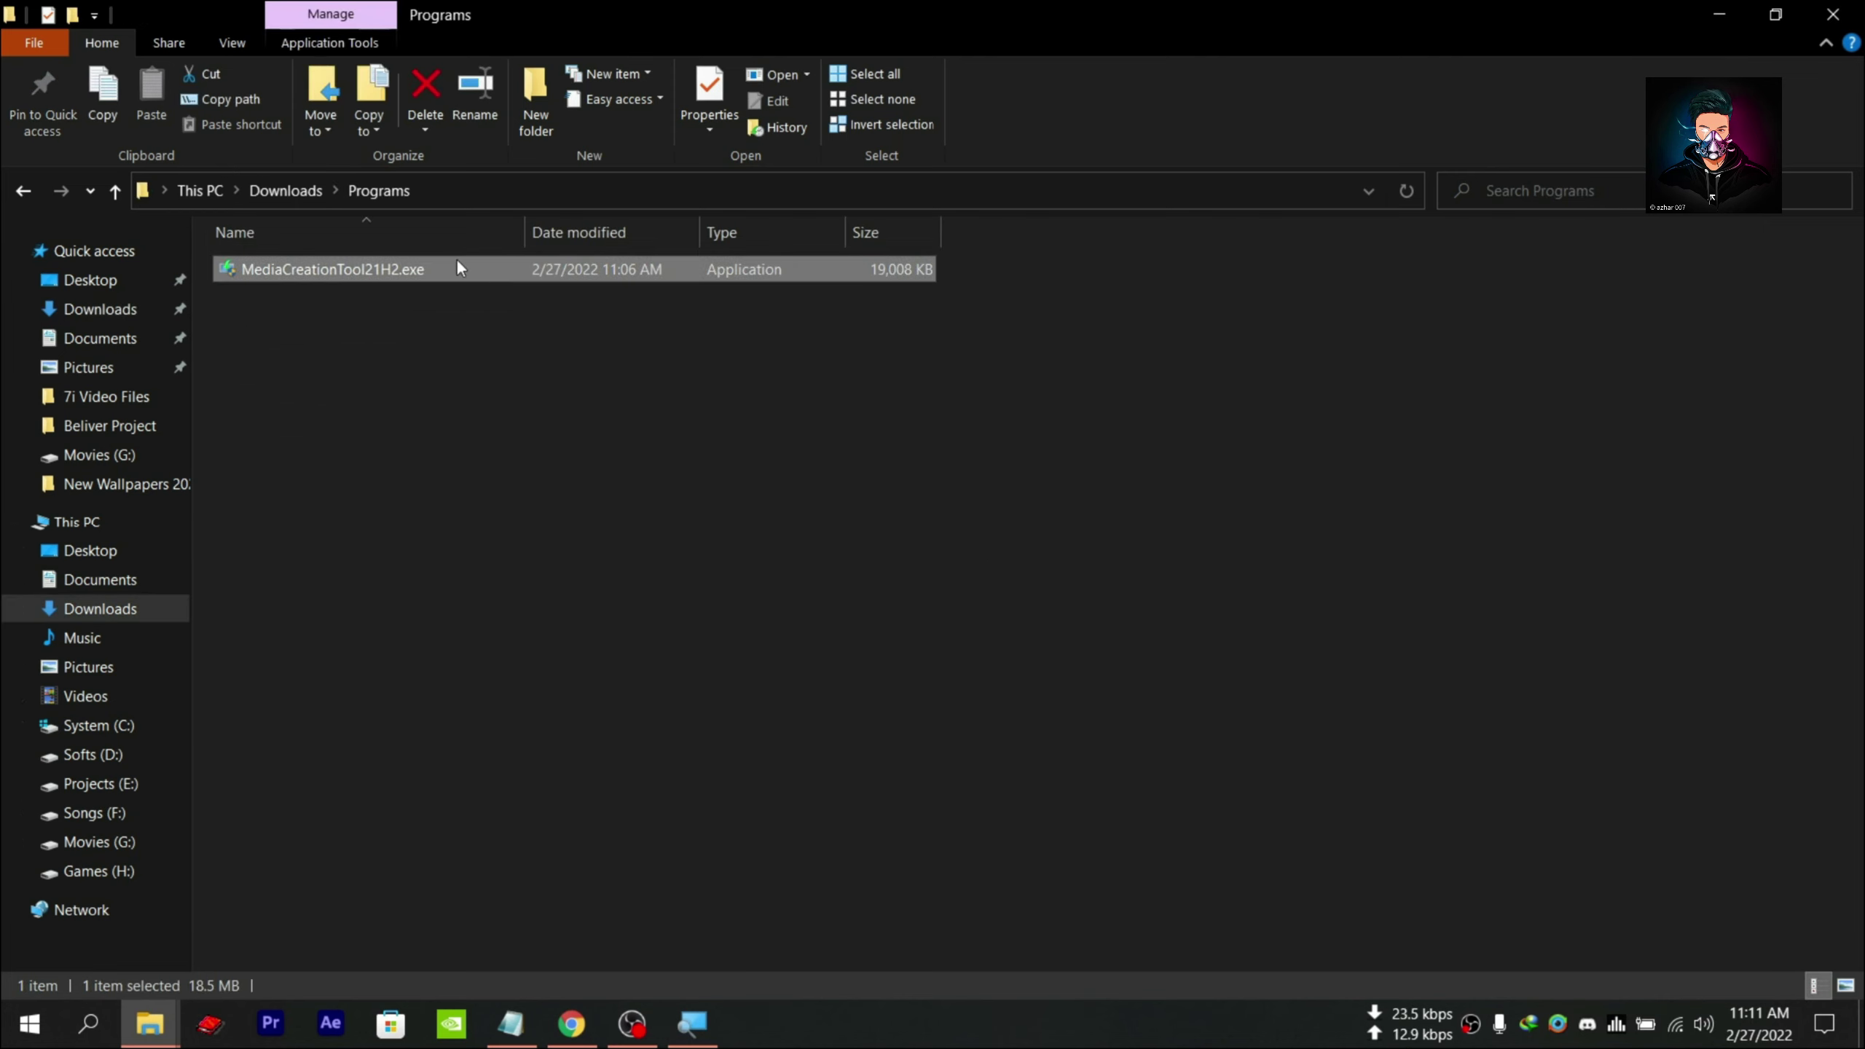
pyautogui.doubleClick(411, 265)
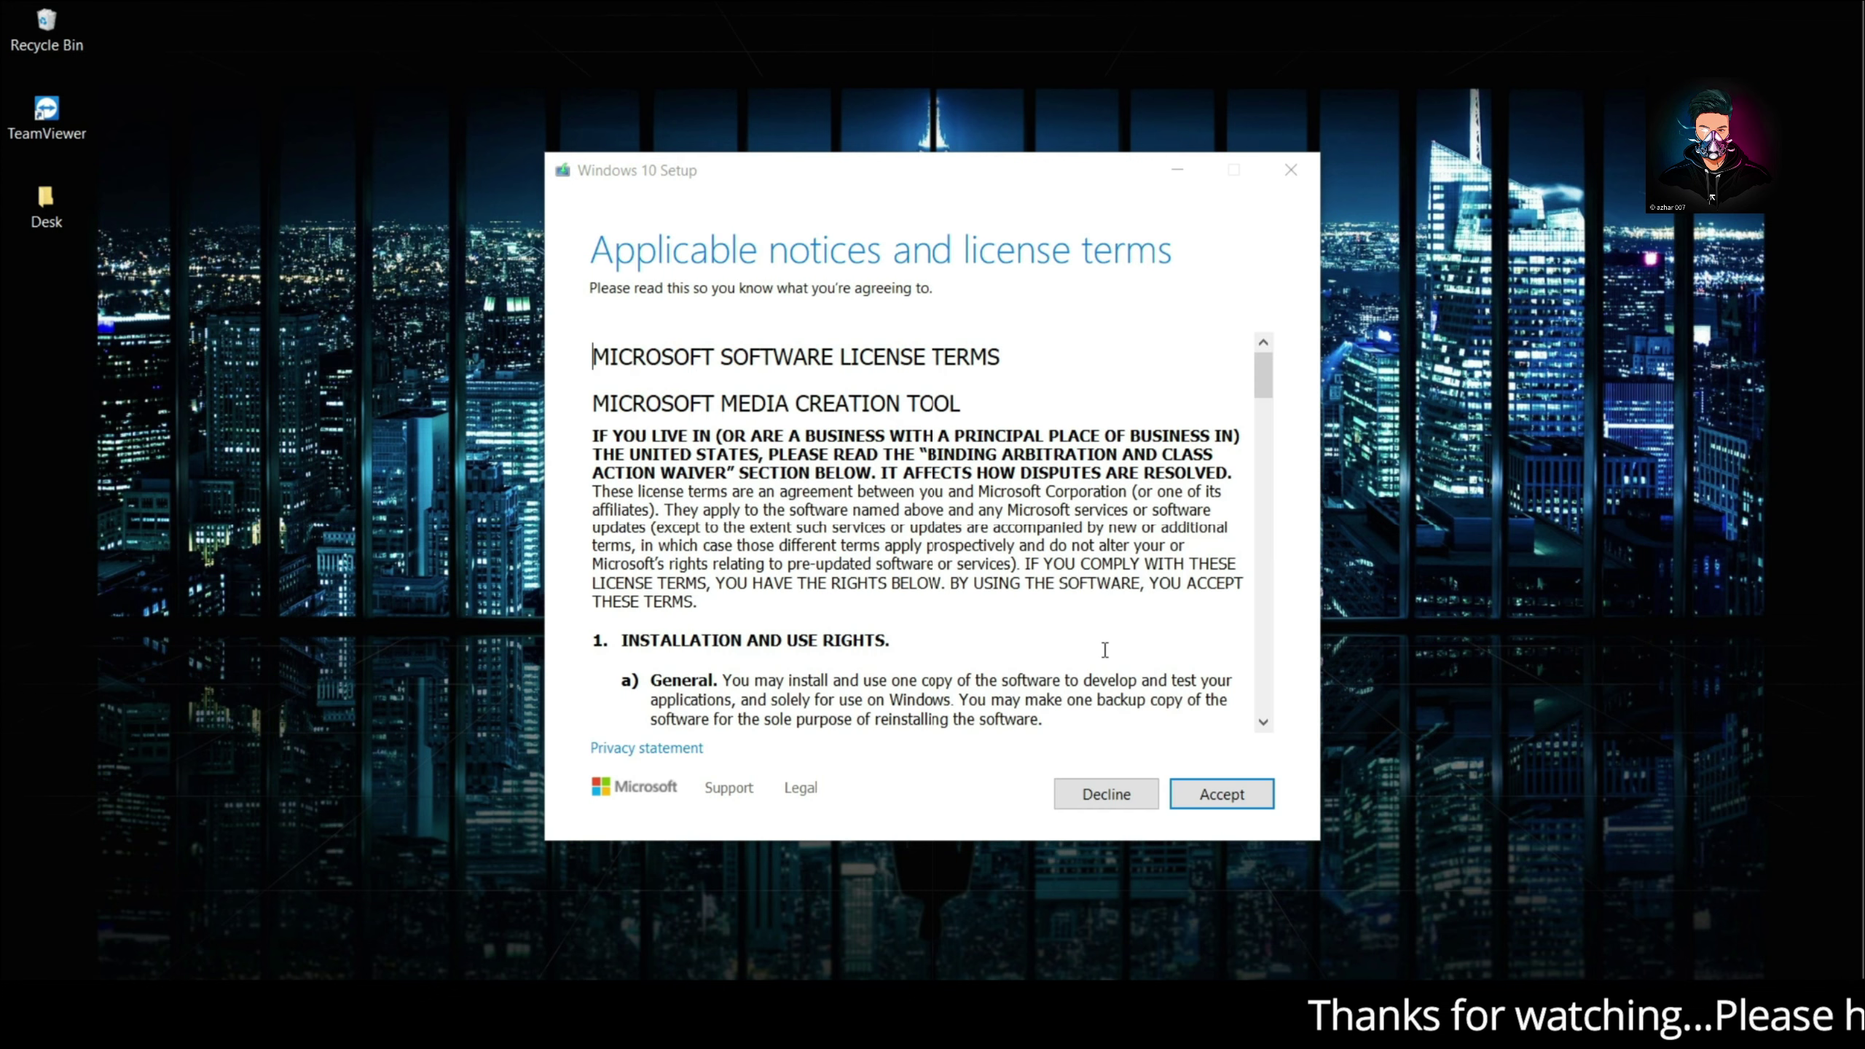
# Accept the license terms and choose to create installation media (USB flash drive, DVD, or ISO file) for another PC.
pyautogui.moveTo(1263, 376); pyautogui.dragTo(1264, 639)
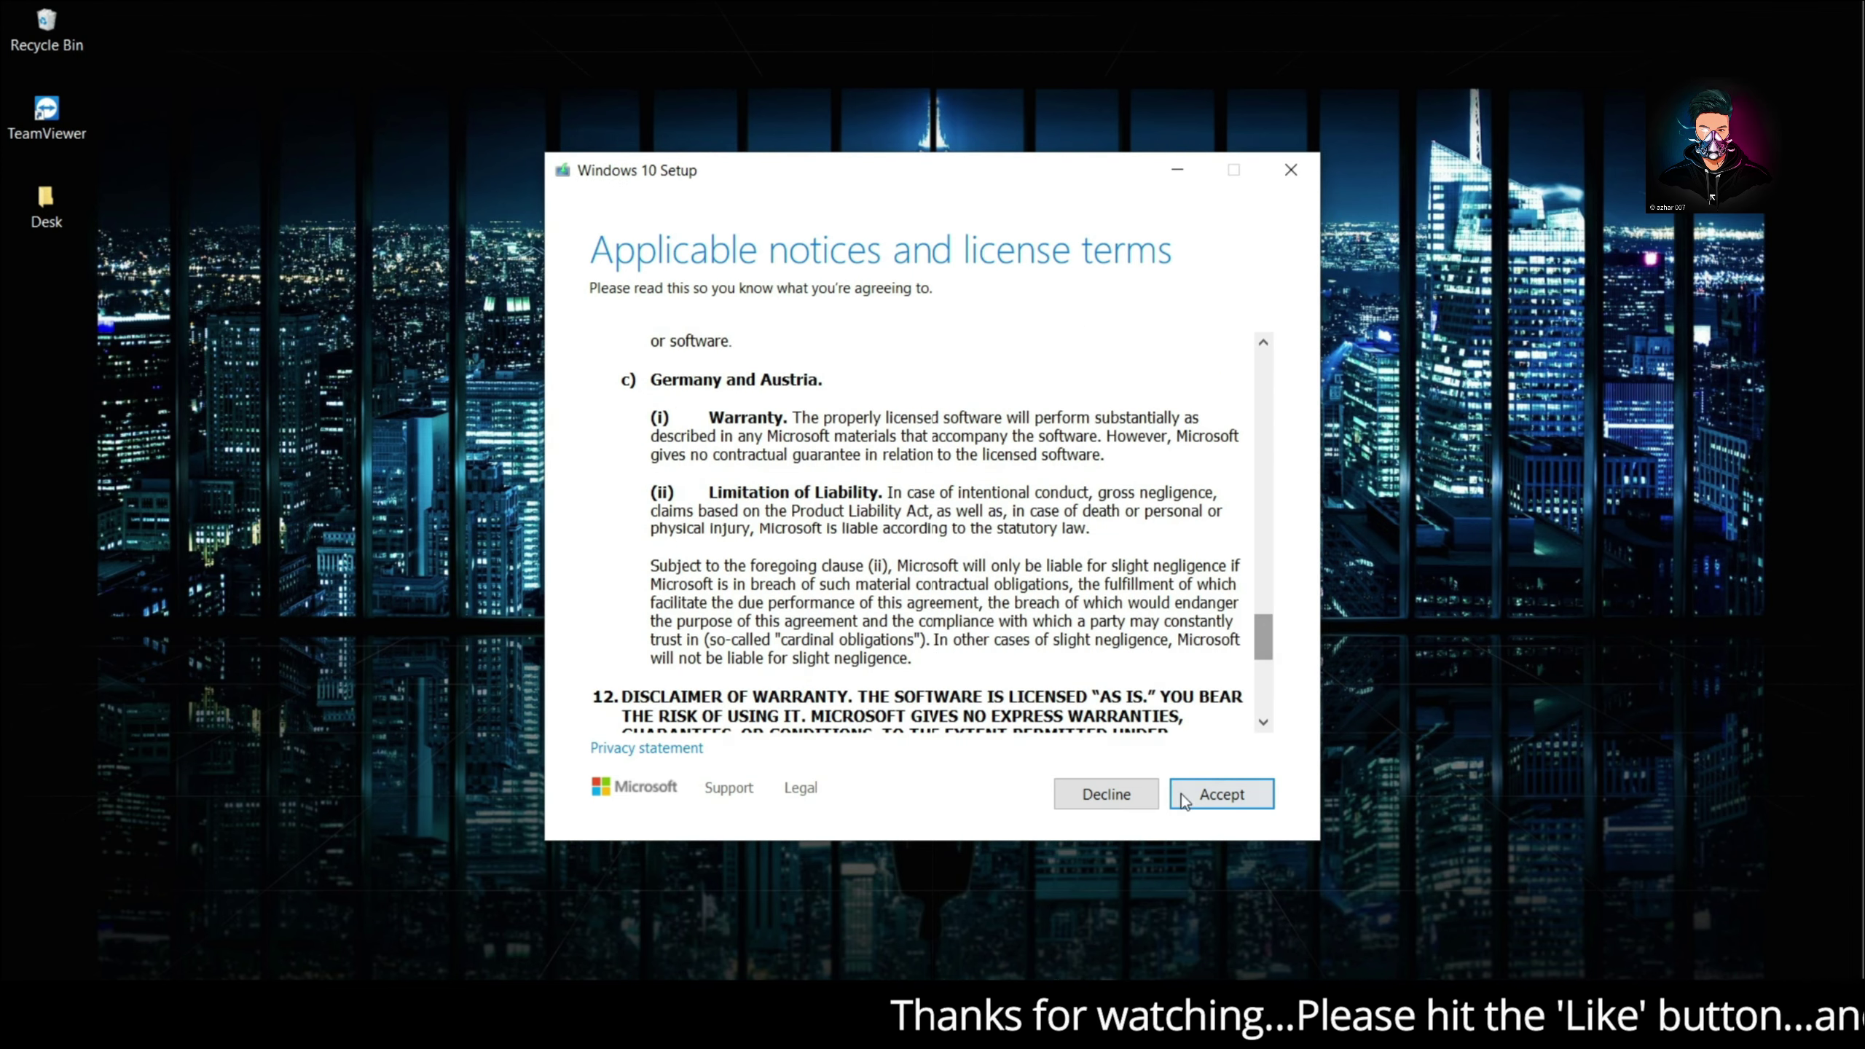
pyautogui.click(1200, 796)
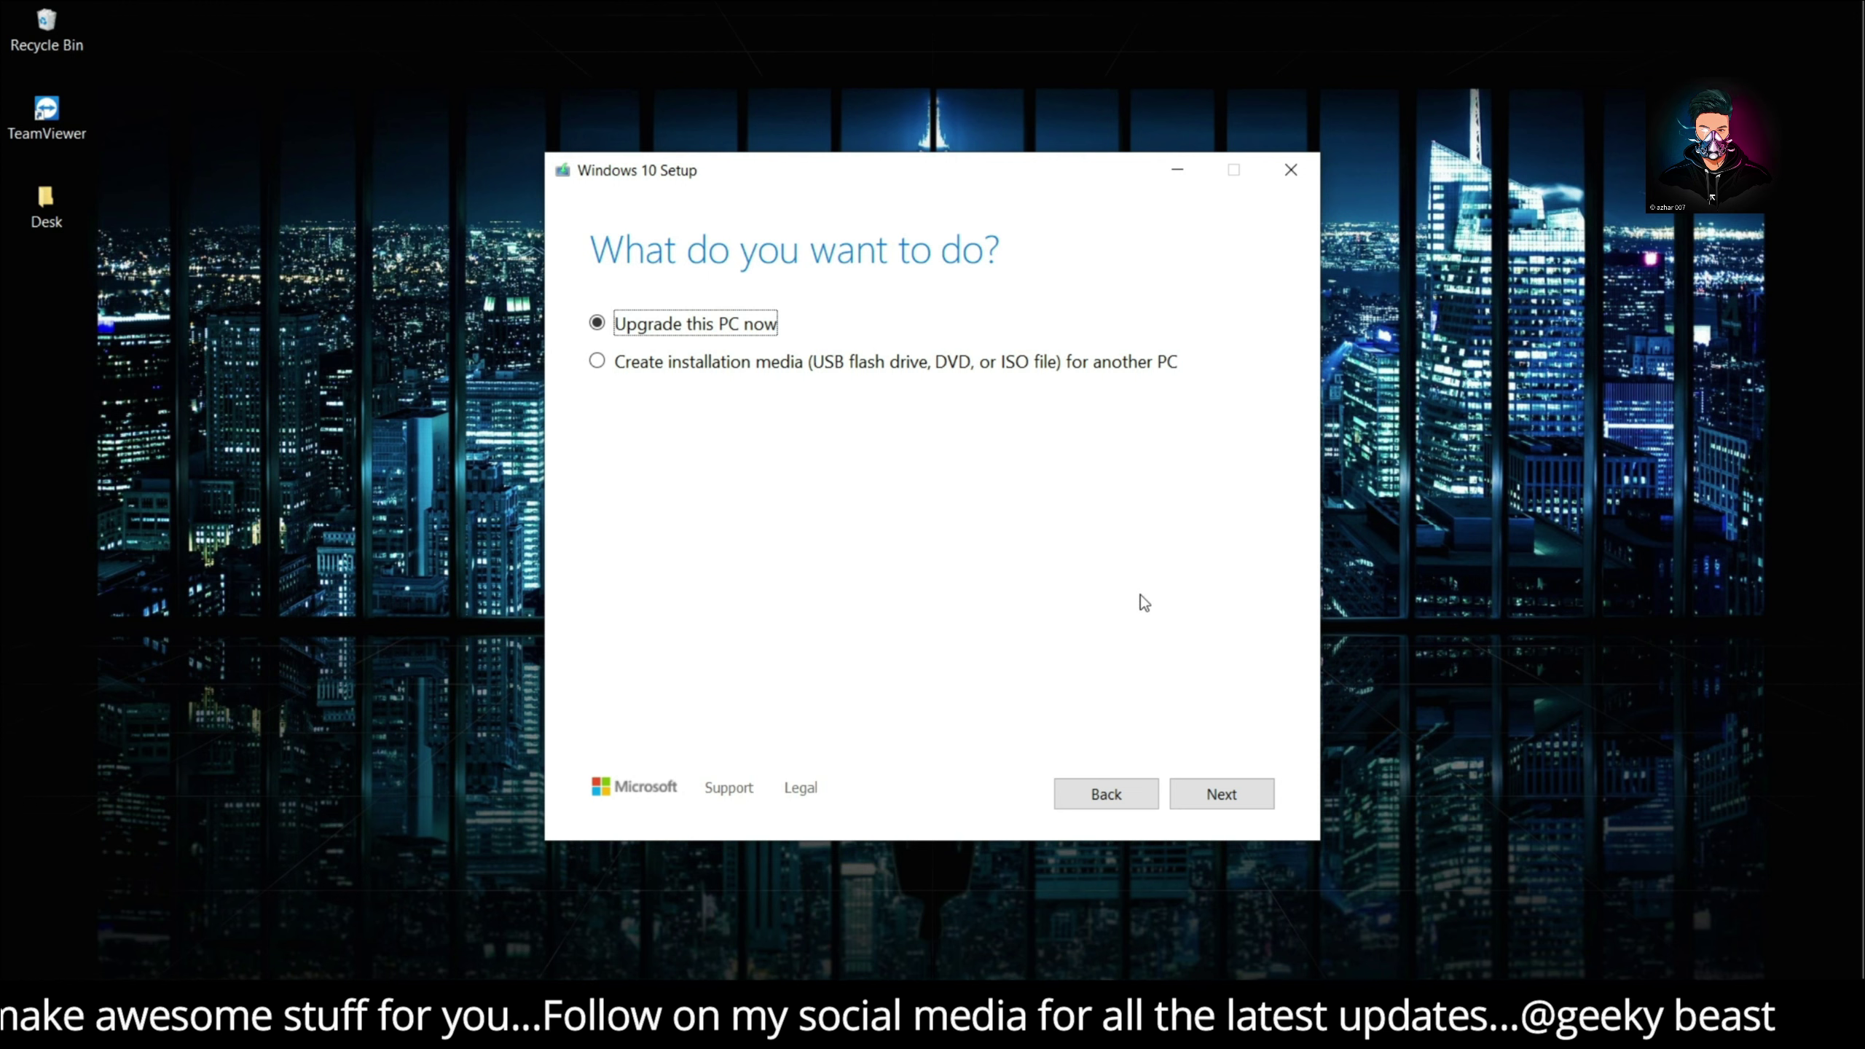
pyautogui.click(619, 371)
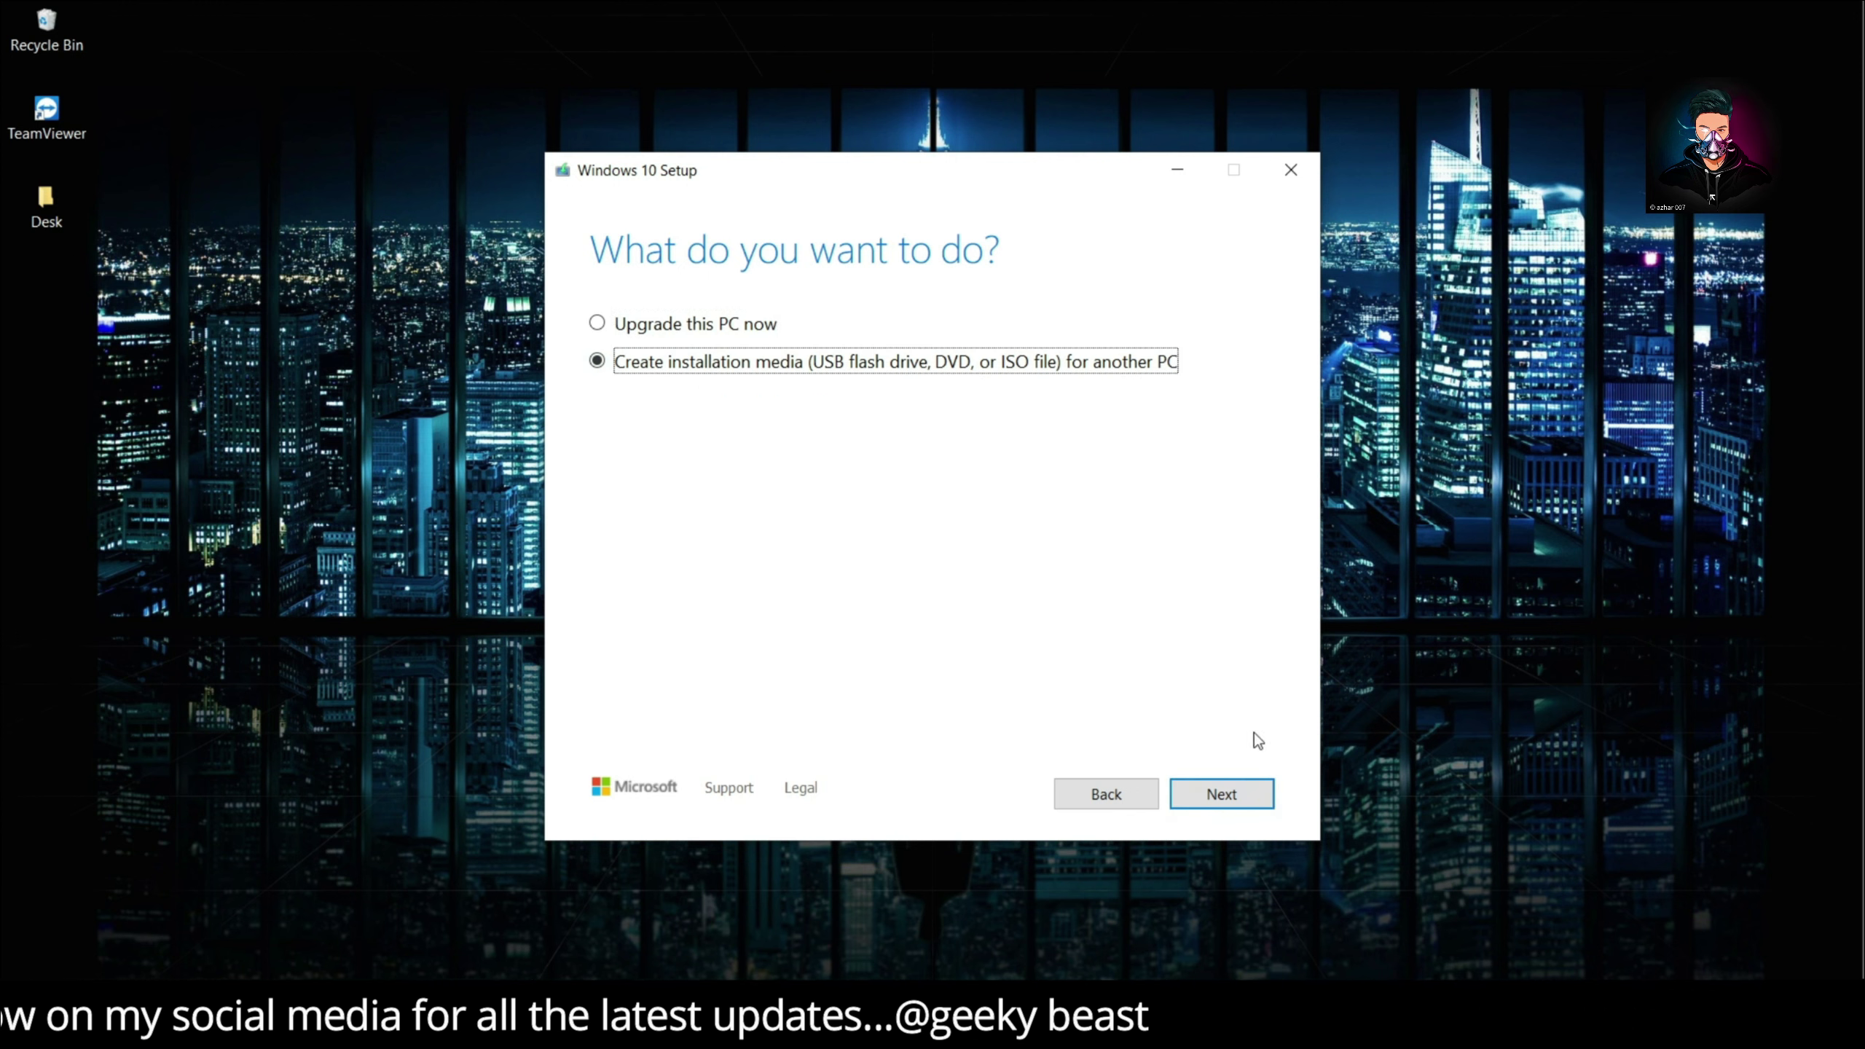
pyautogui.click(1240, 804)
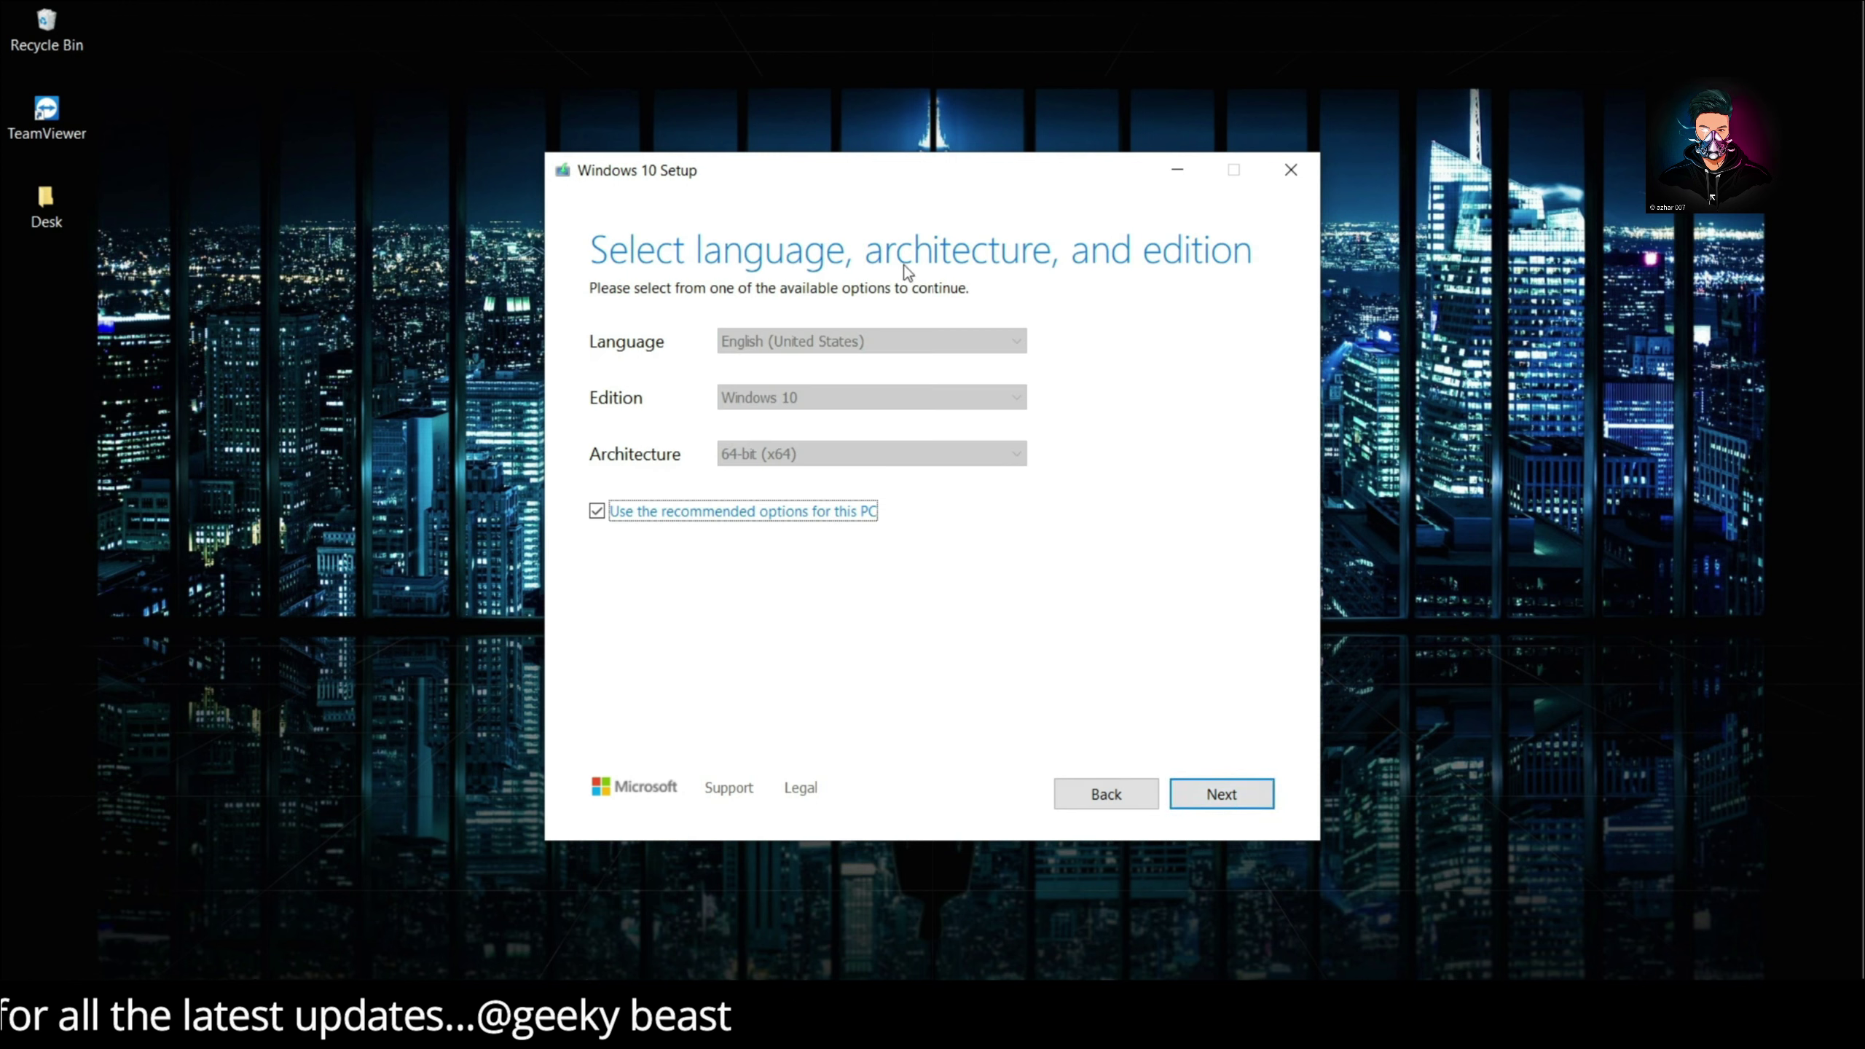
# Review the manual language, edition and architecture choices, and proceed with the recommended options for this PC.
pyautogui.click(597, 511)
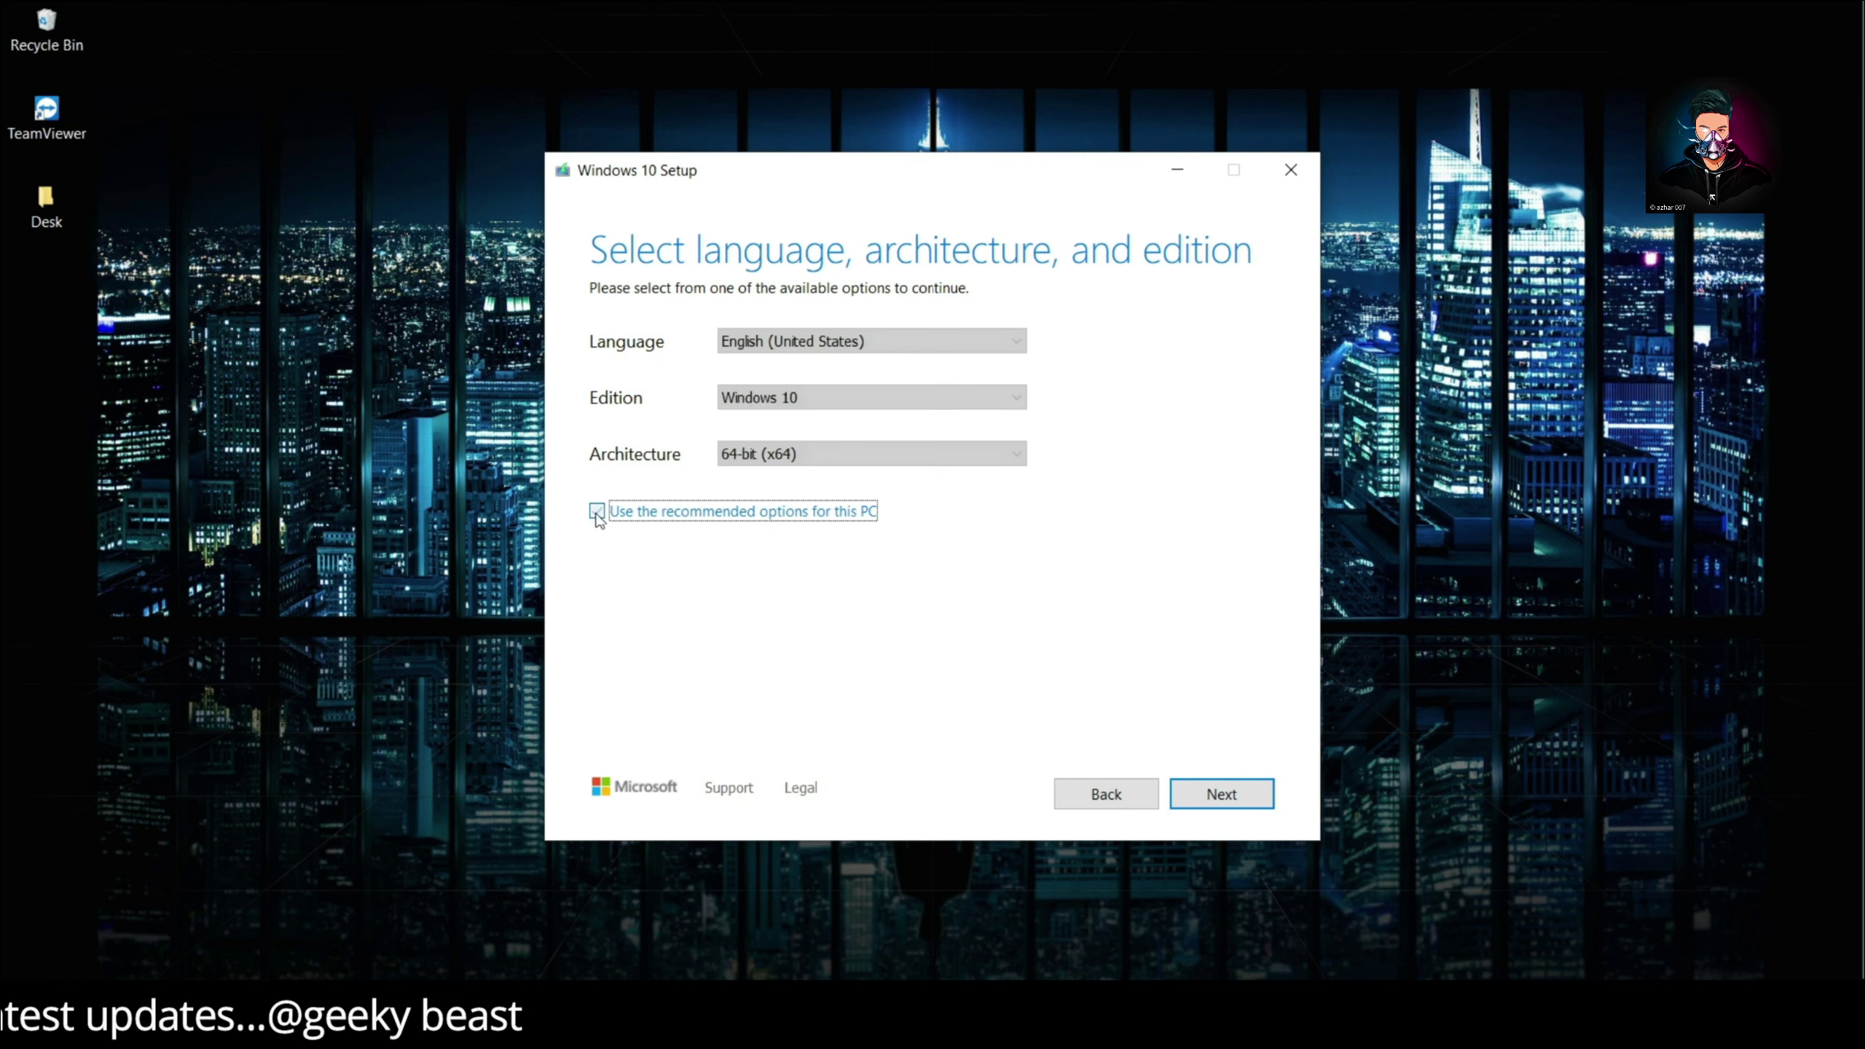
pyautogui.click(593, 516)
pyautogui.click(596, 518)
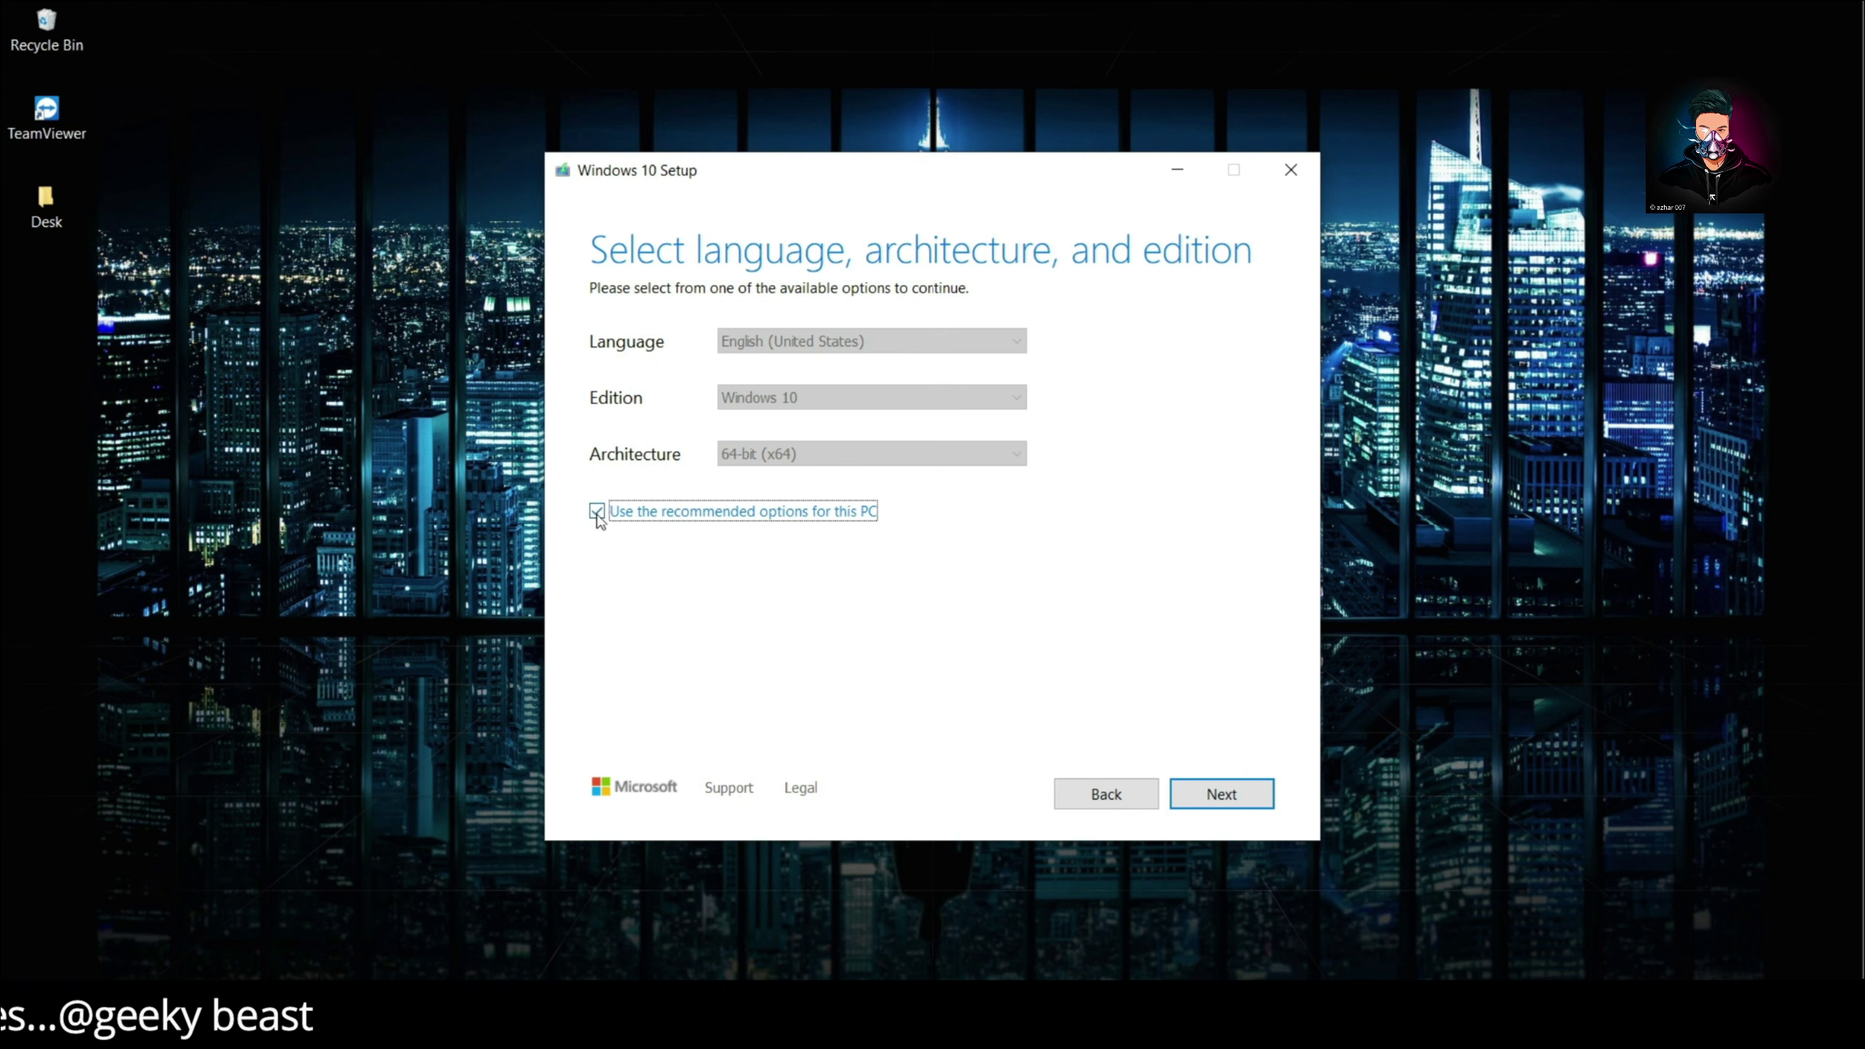
pyautogui.click(913, 340)
pyautogui.click(912, 340)
pyautogui.click(918, 412)
pyautogui.click(922, 417)
pyautogui.click(925, 461)
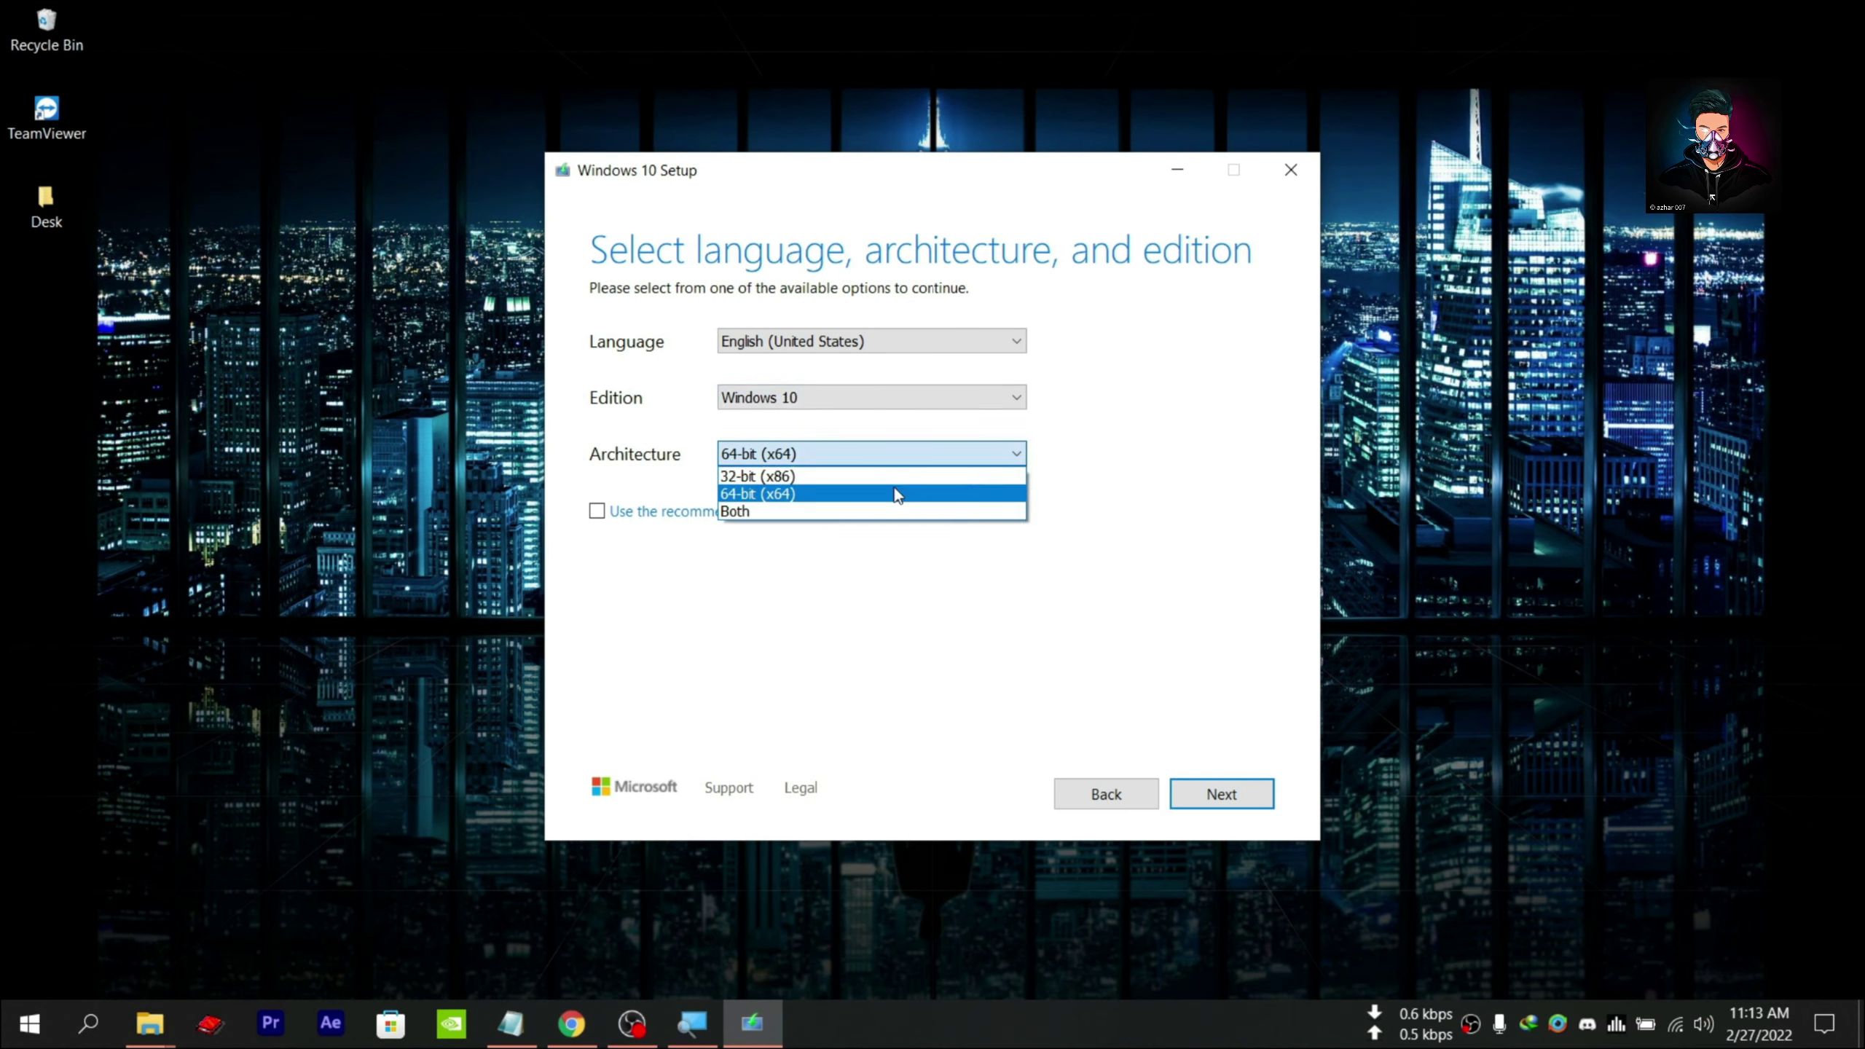
pyautogui.click(933, 494)
pyautogui.click(598, 512)
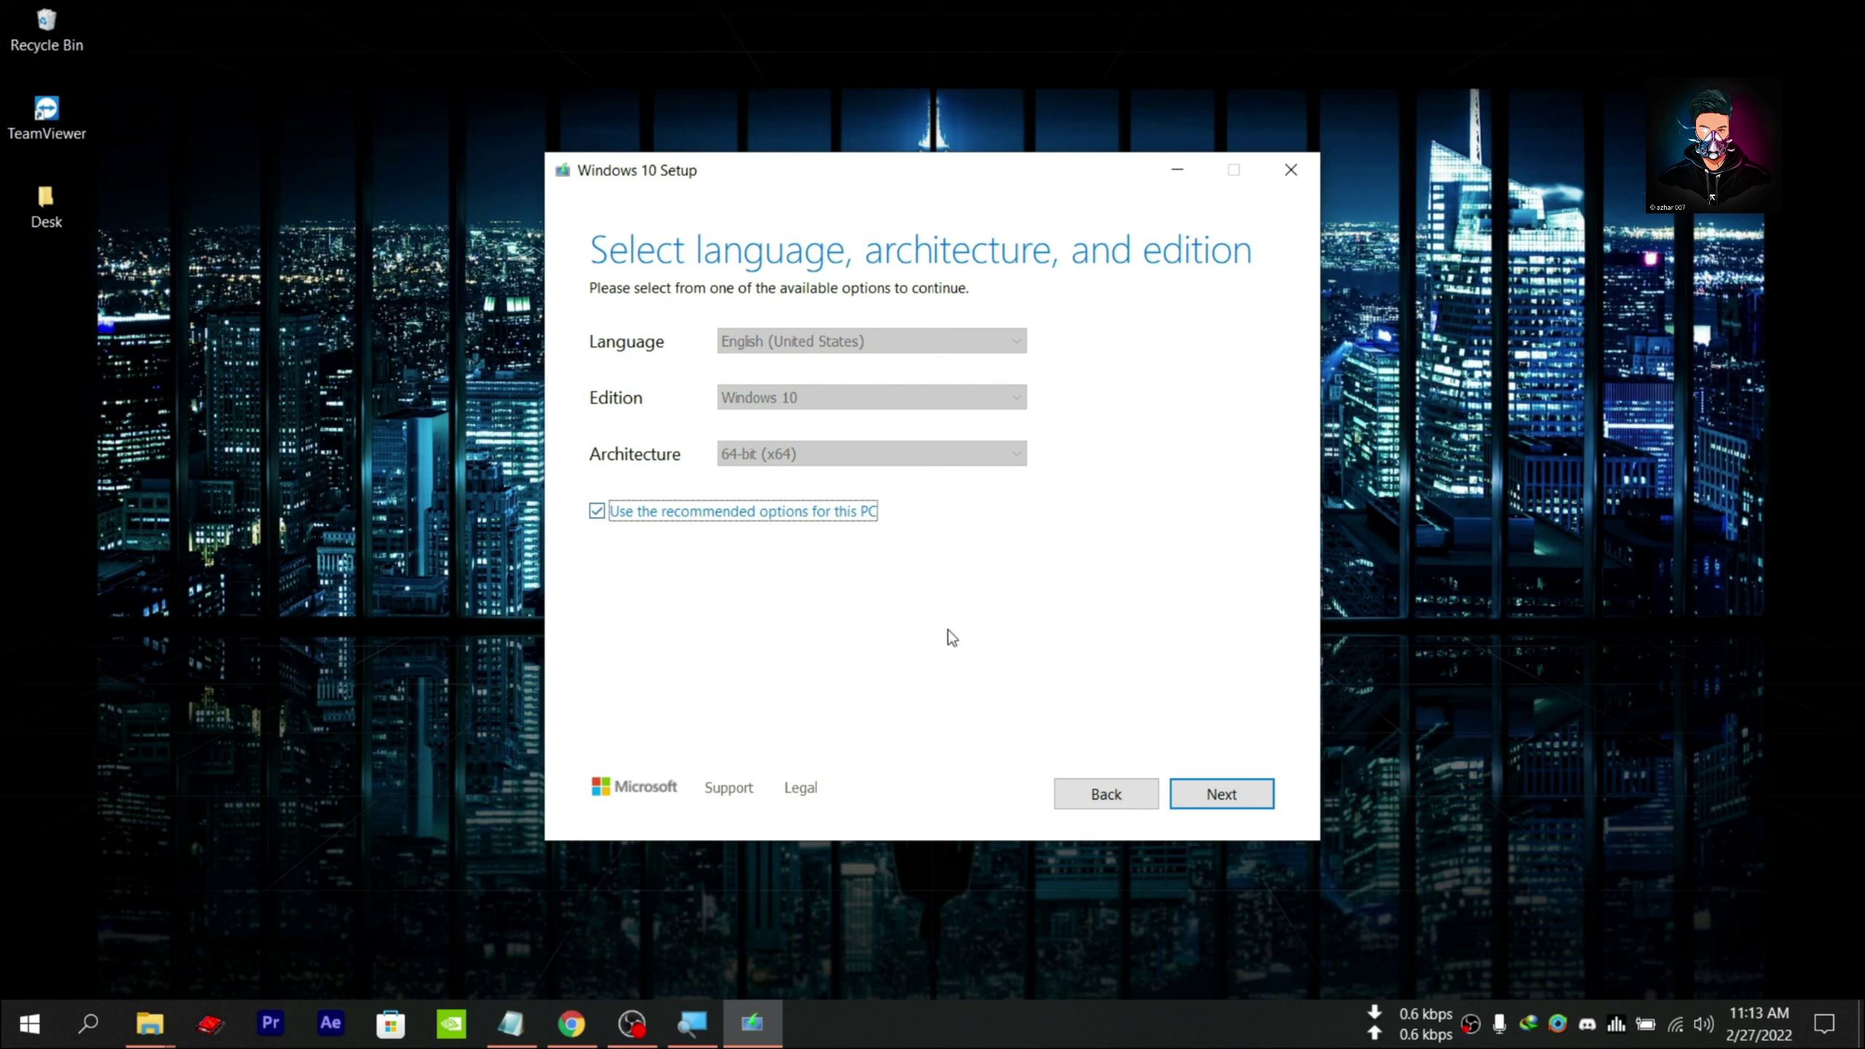
pyautogui.click(1243, 805)
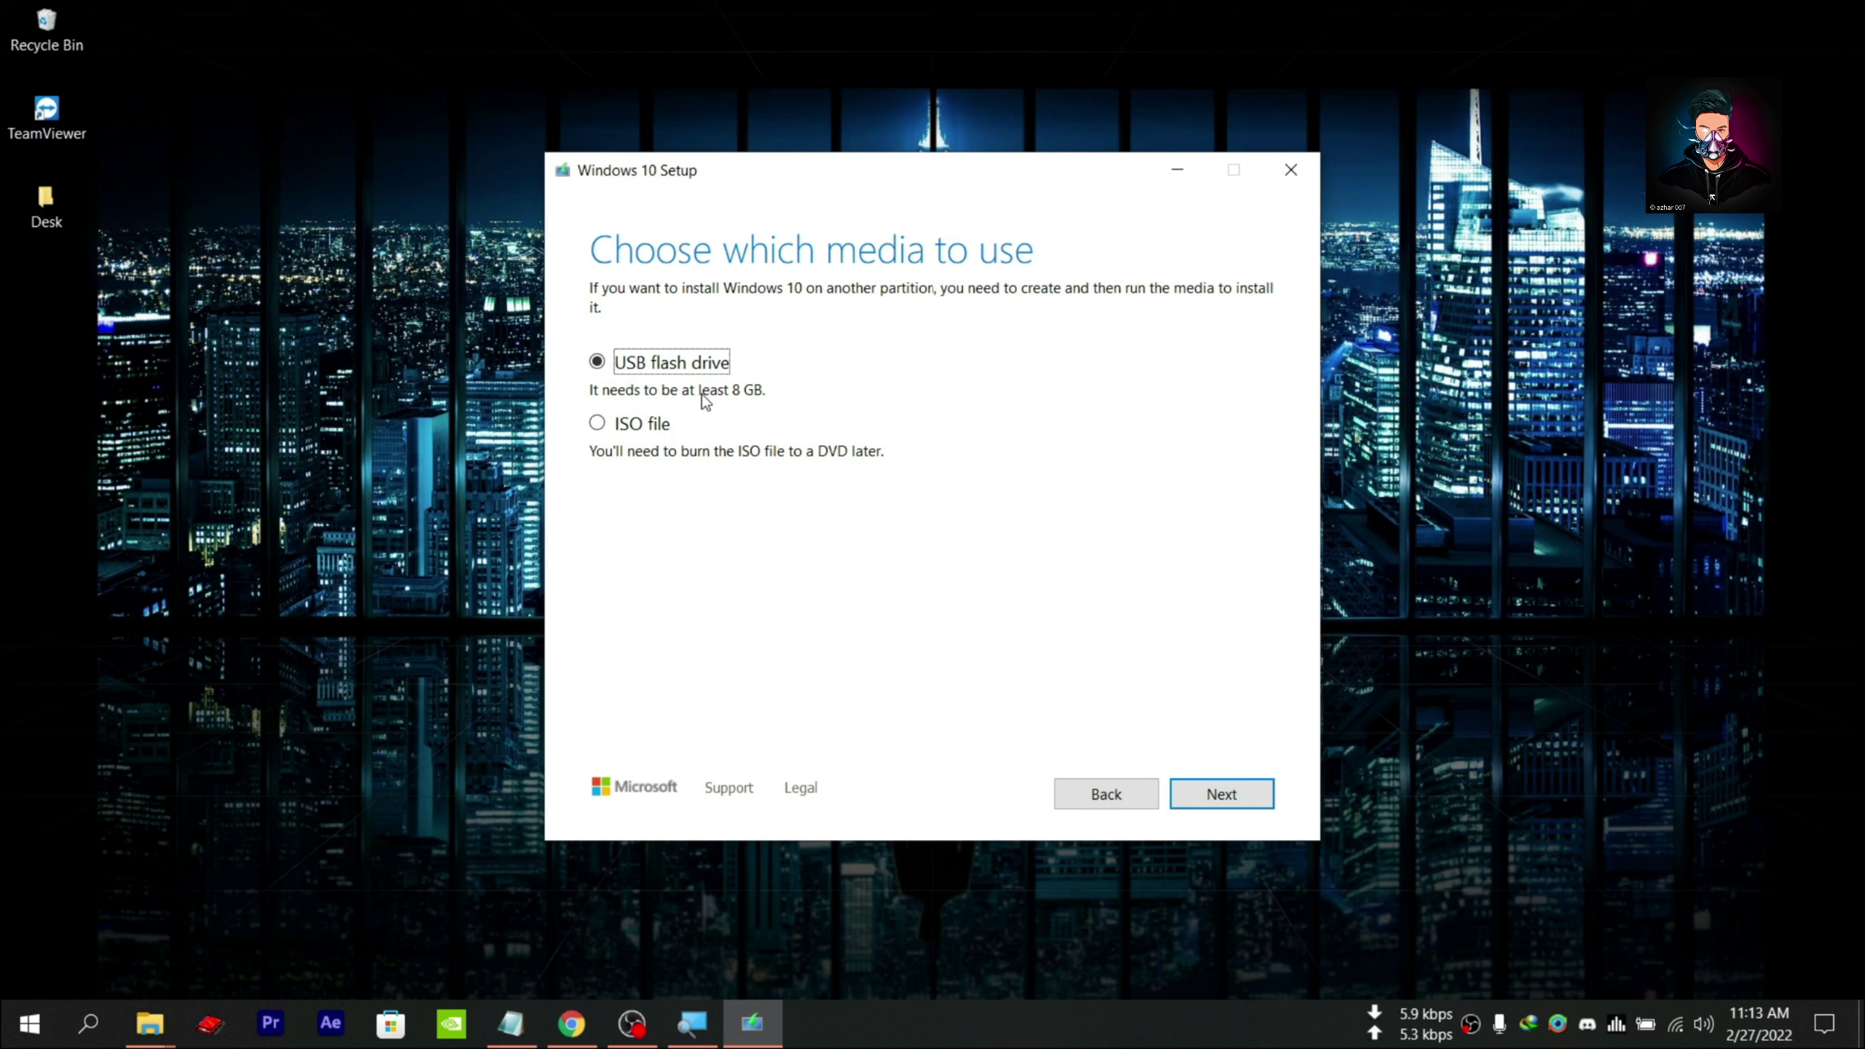
# Choose ISO file as the media and save it as Windows.iso on the Desktop.
pyautogui.click(632, 425)
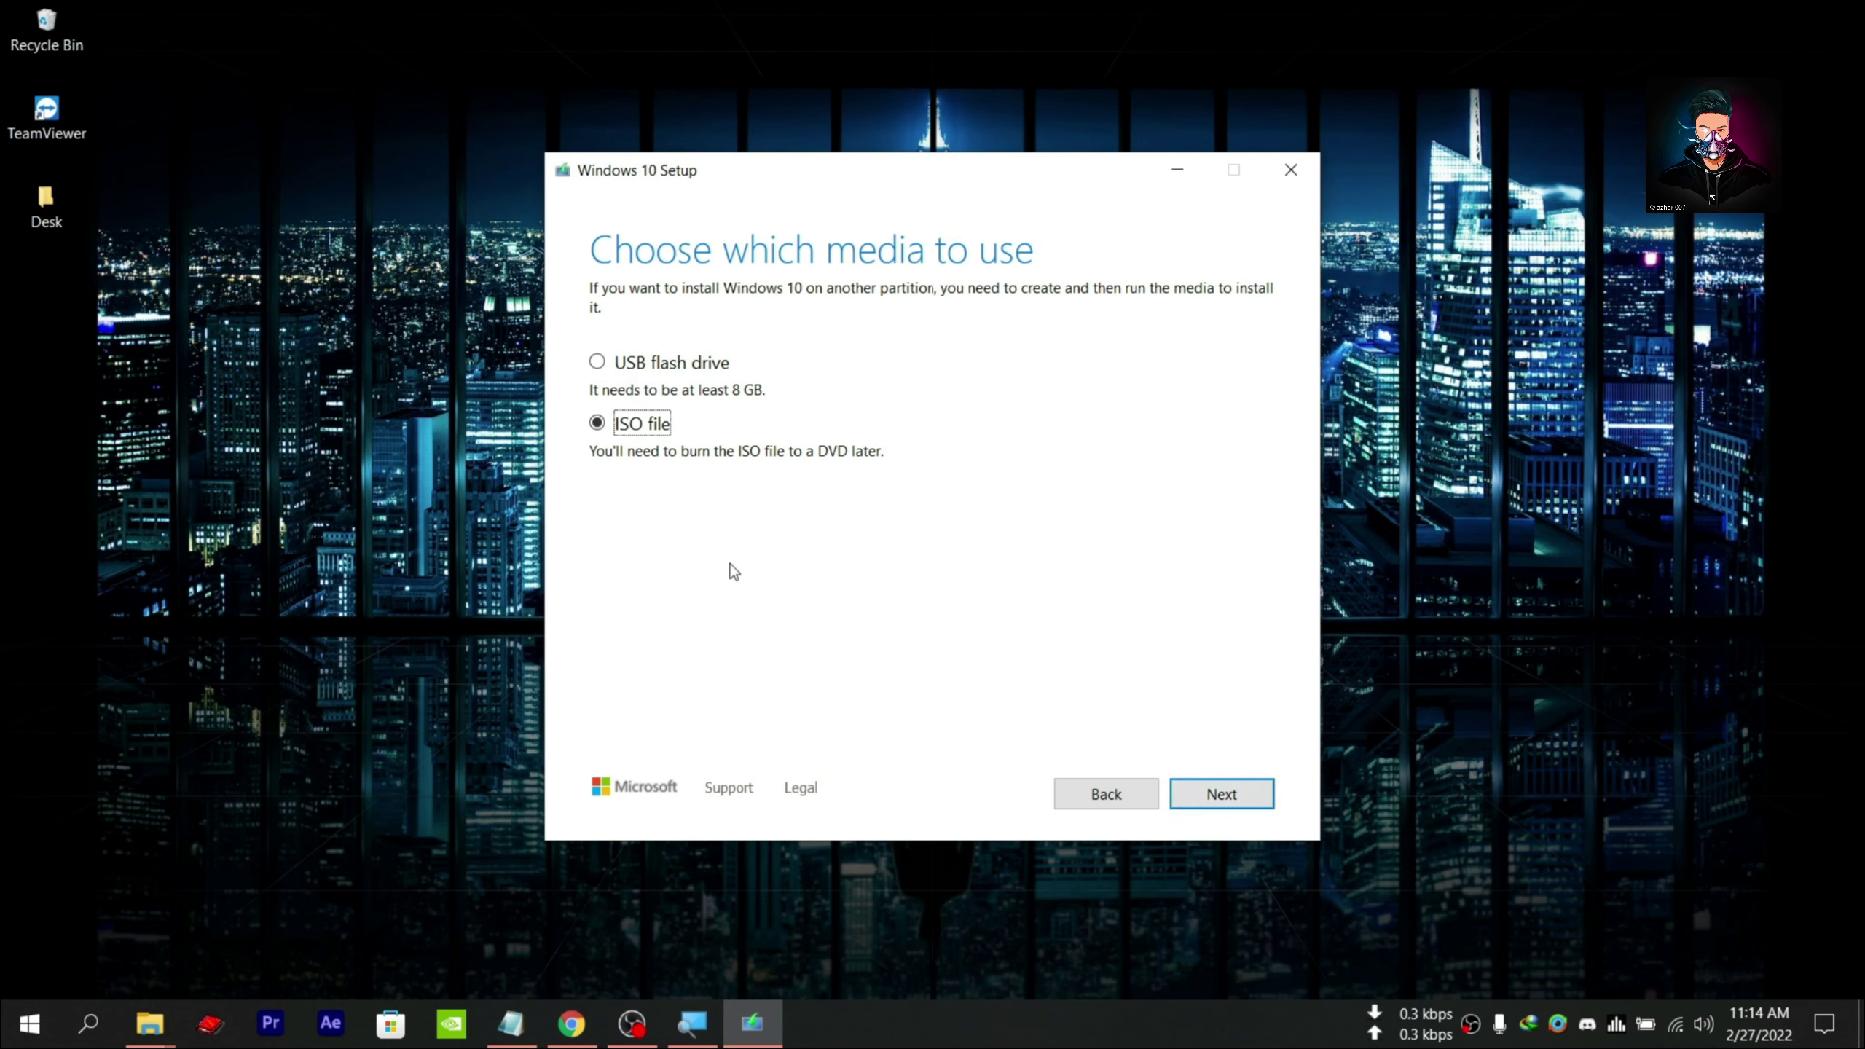
pyautogui.click(1205, 793)
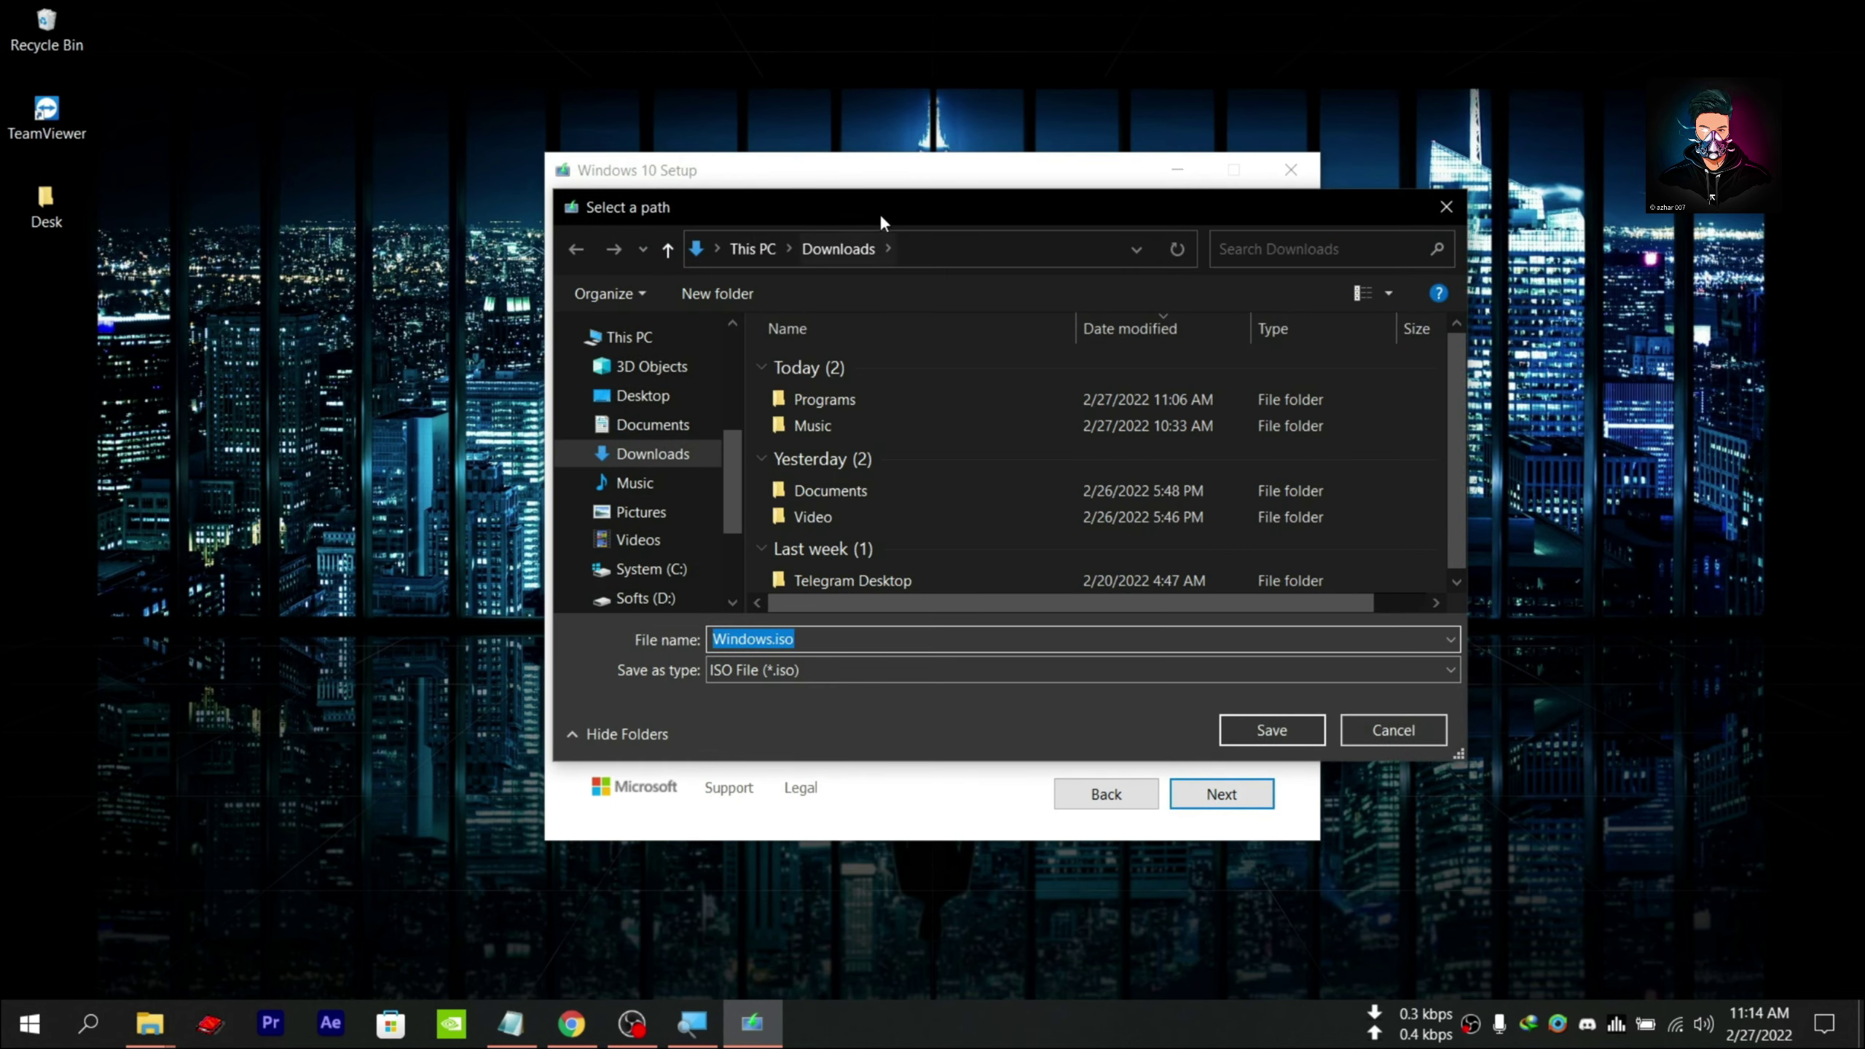
pyautogui.doubleClick(880, 212)
pyautogui.click(552, 488)
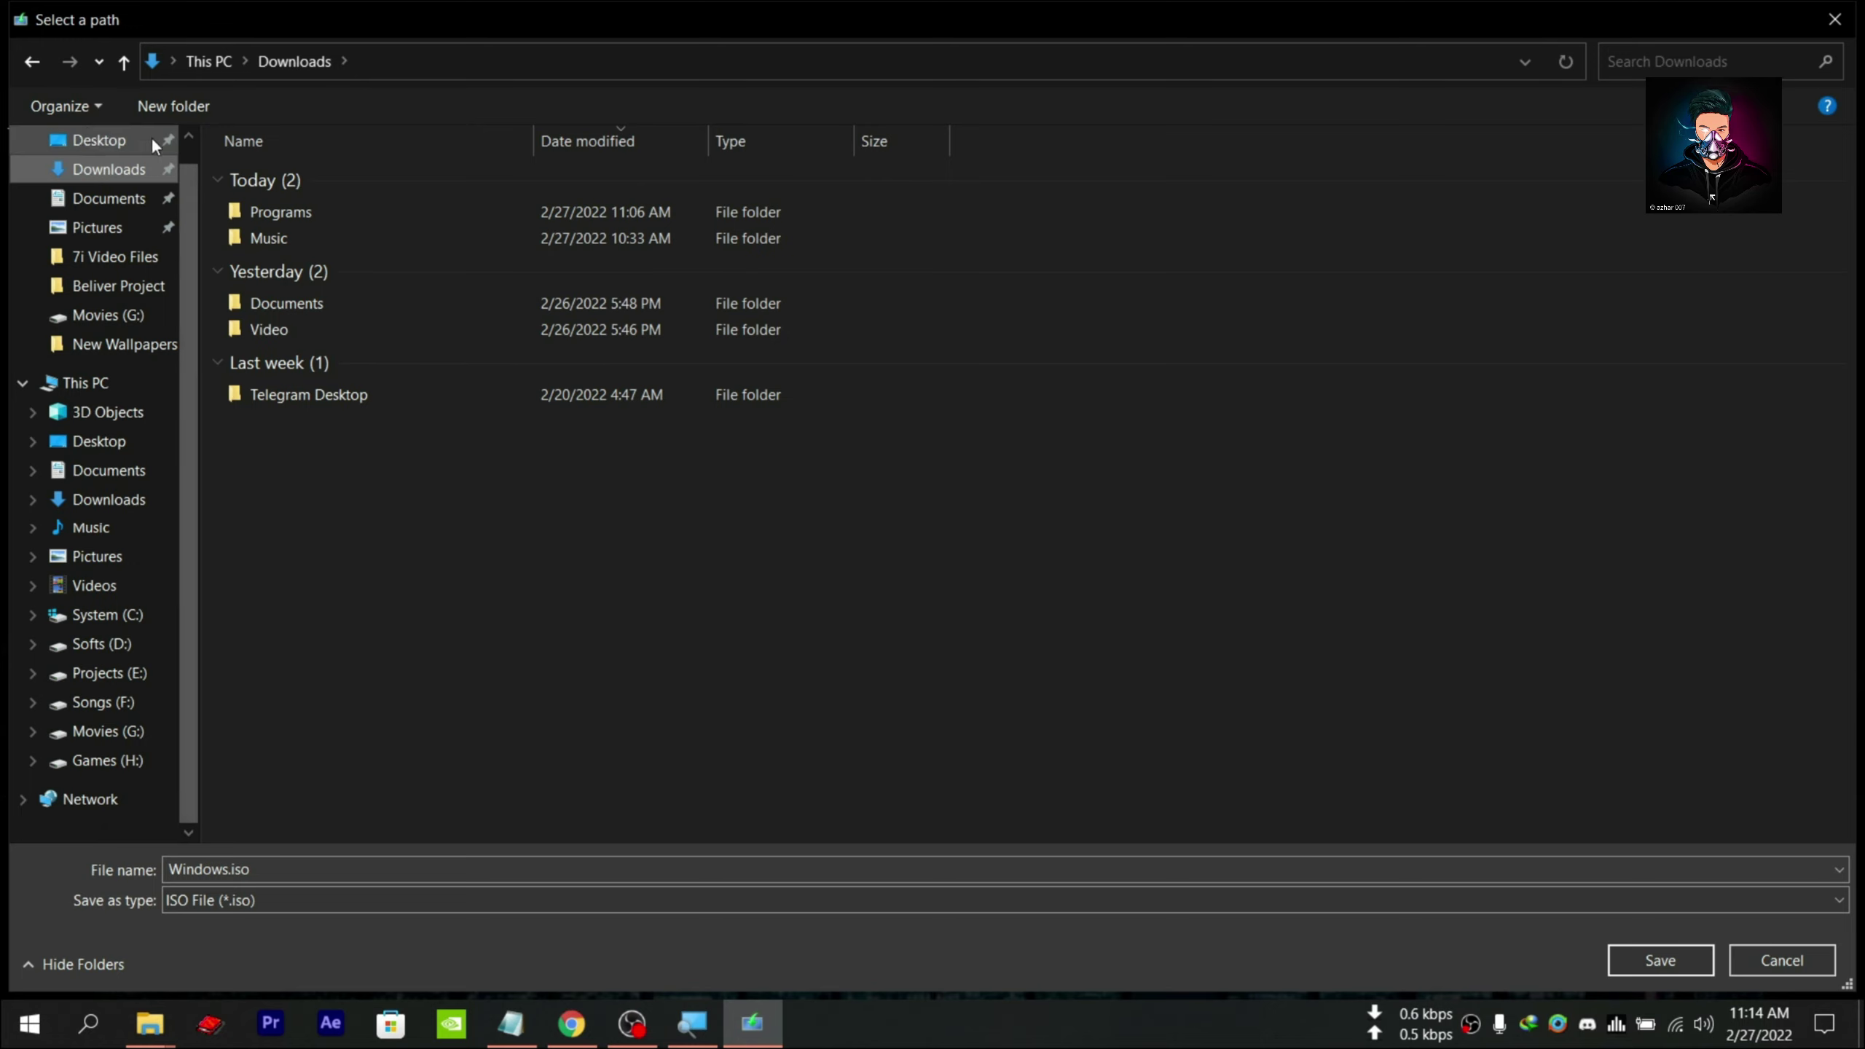
pyautogui.click(97, 143)
pyautogui.click(1652, 958)
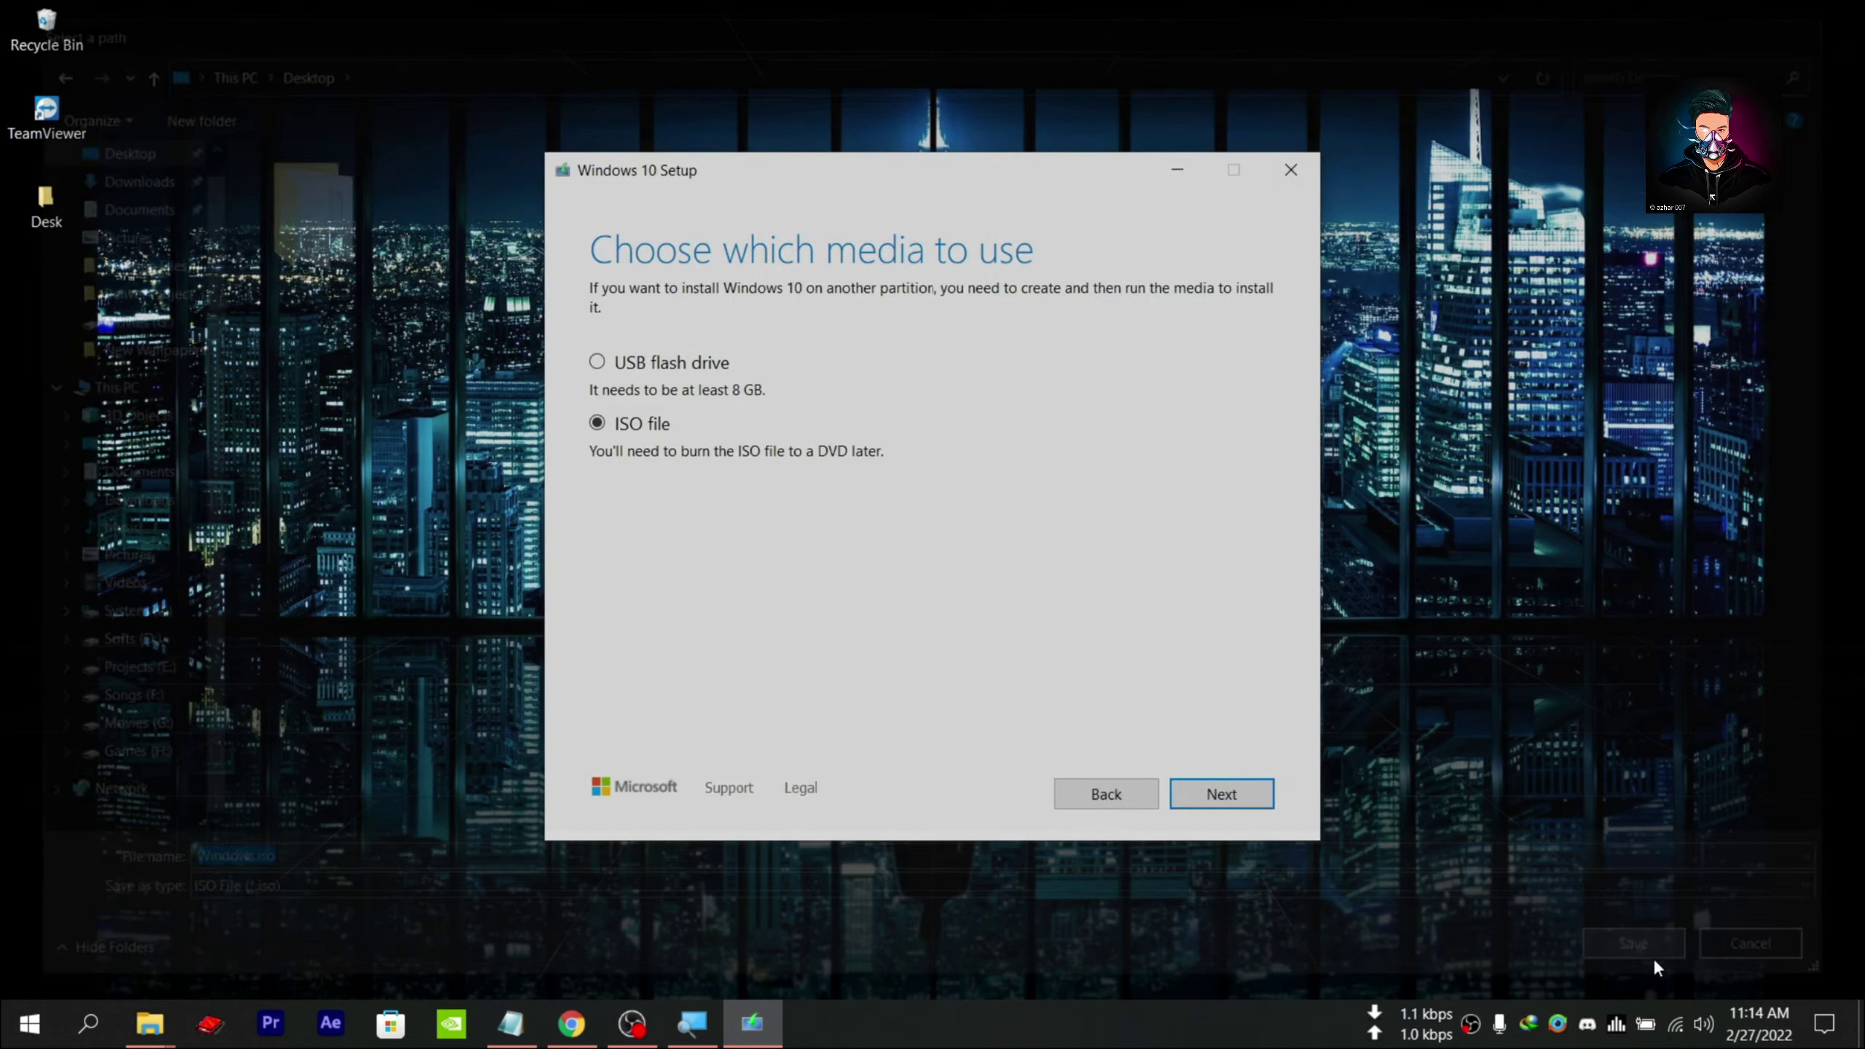